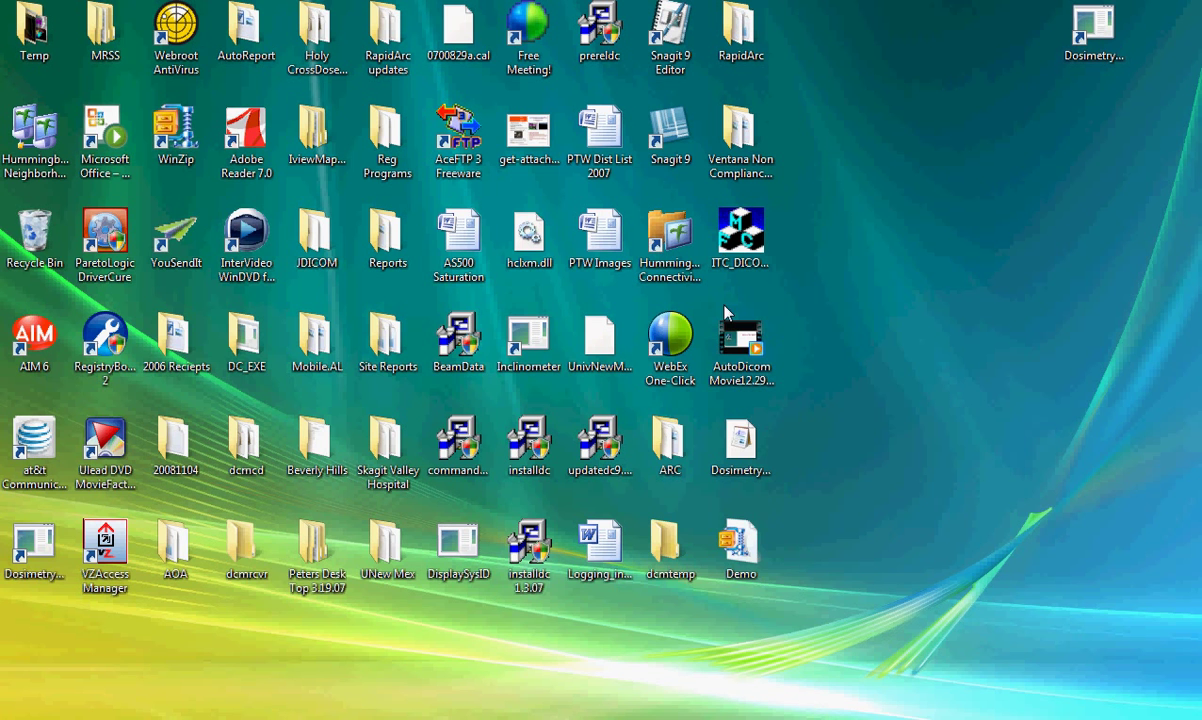
- Launch the DosimetryCheckTasks panel from its desktop shortcut
left_click(1093, 35)
double_click(1093, 35)
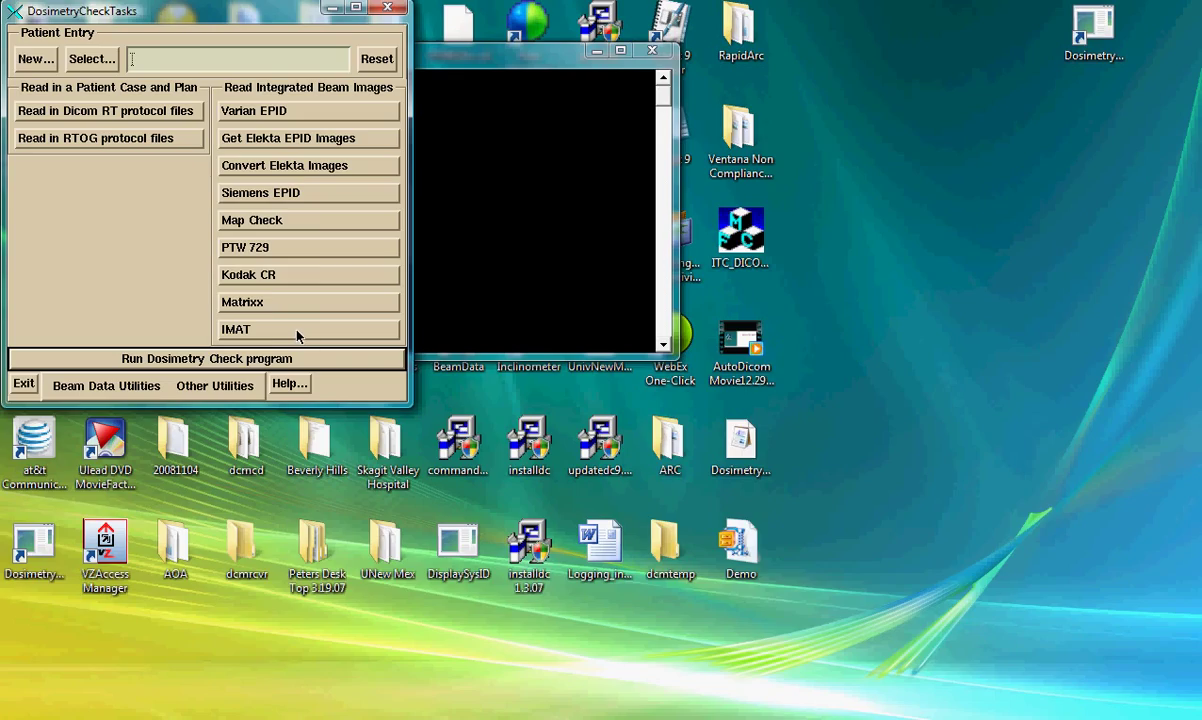
- Start the main Dosimetry Check program, accept the licence and maximize the window
left_click(199, 360)
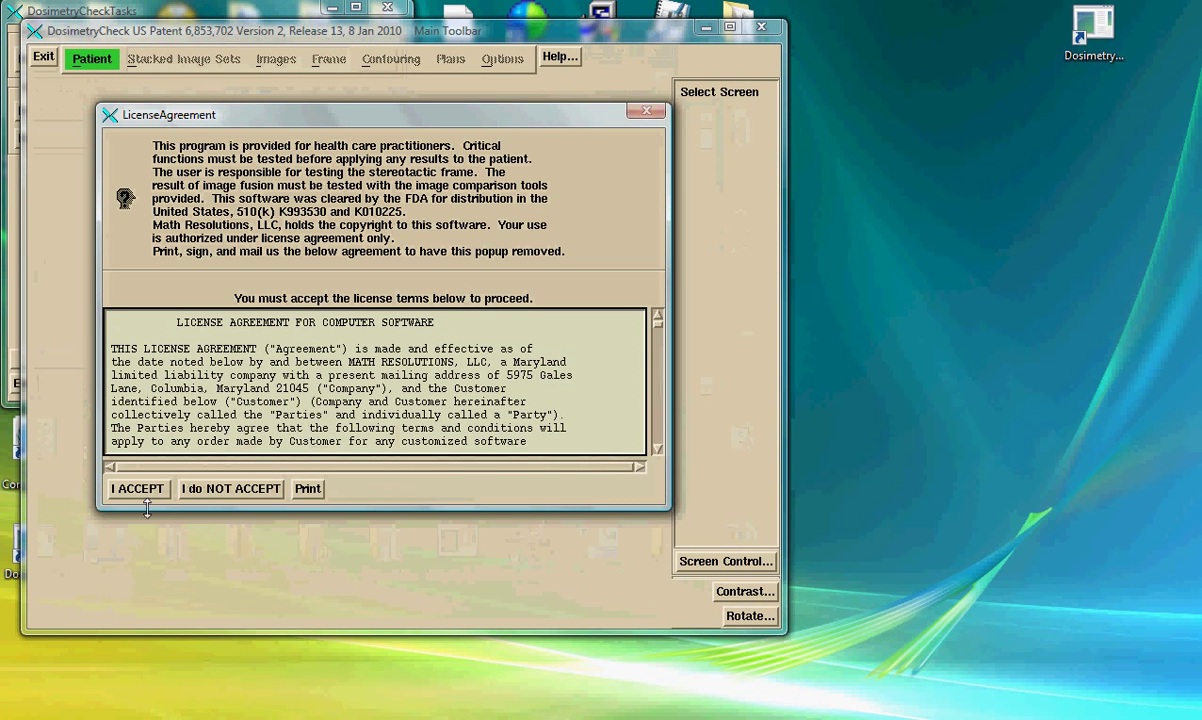
left_click(140, 489)
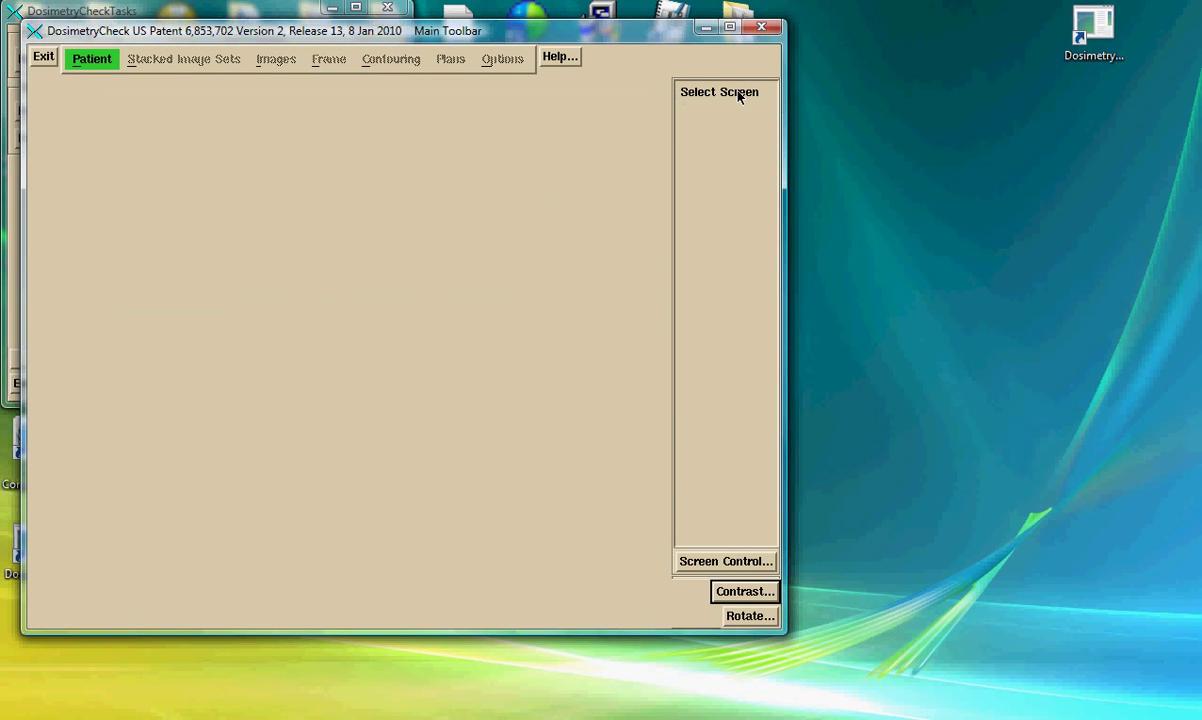
left_click(730, 27)
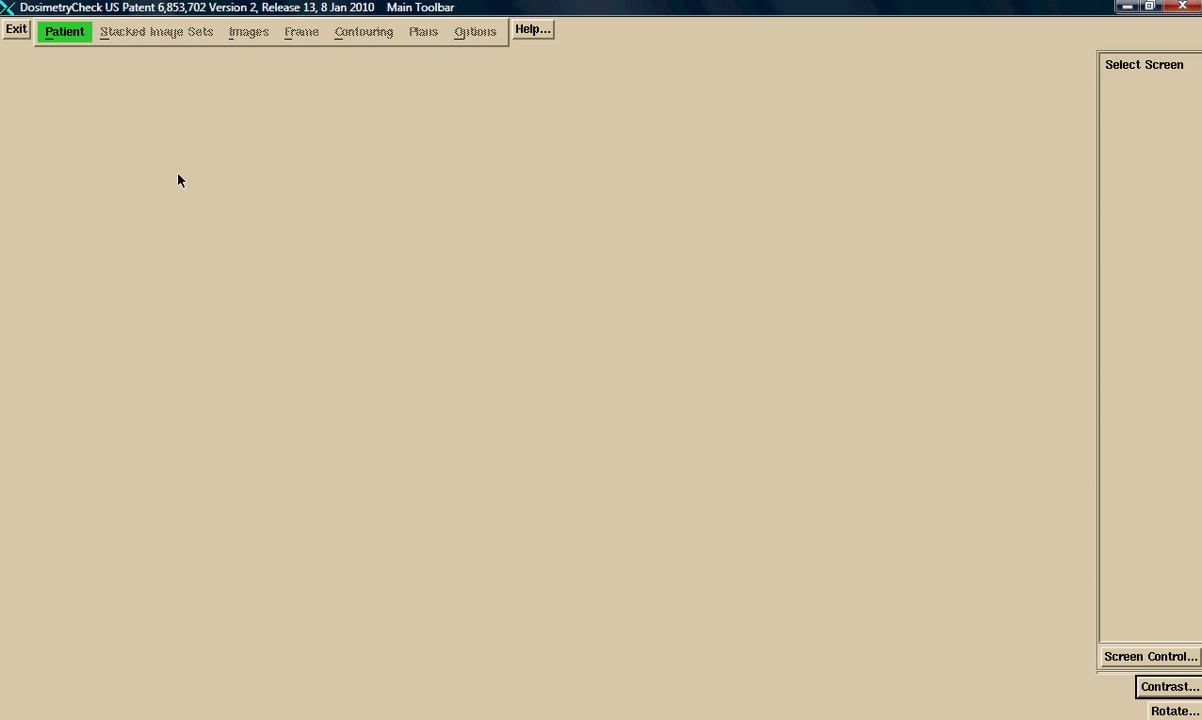
- Load the existing patient BH5_Fifth_7.25.09 via Patient > Select
left_click(63, 36)
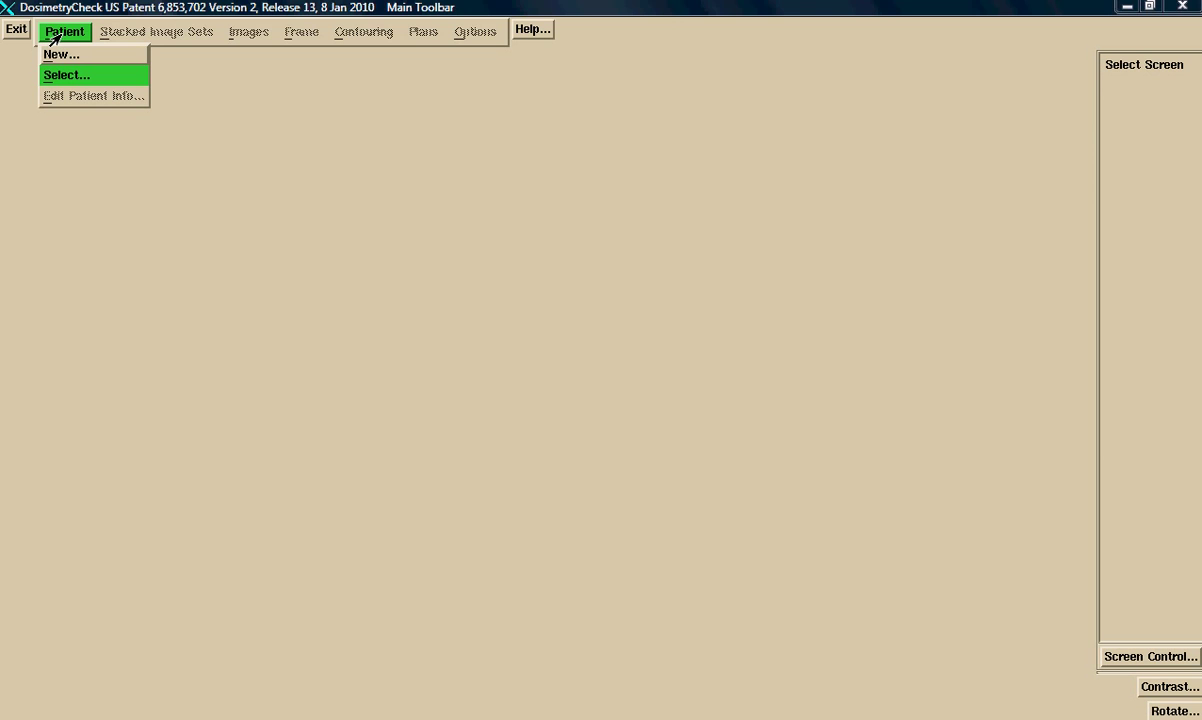
left_click(55, 76)
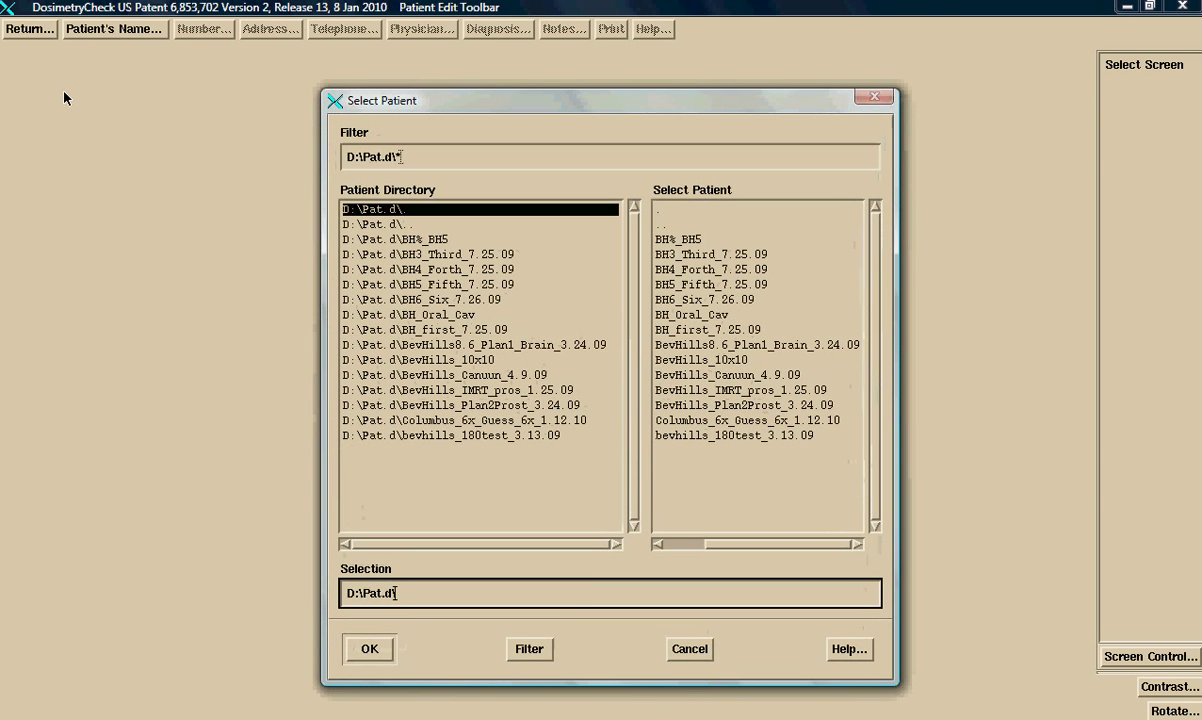
left_click(706, 285)
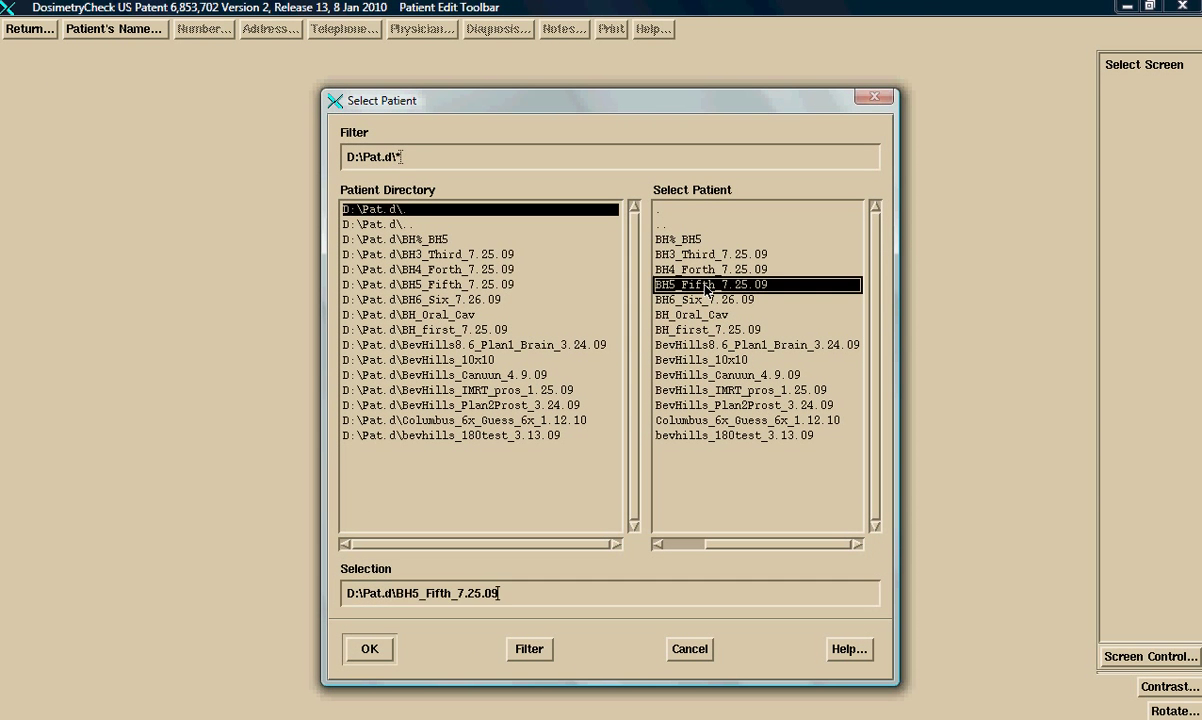
left_click(366, 647)
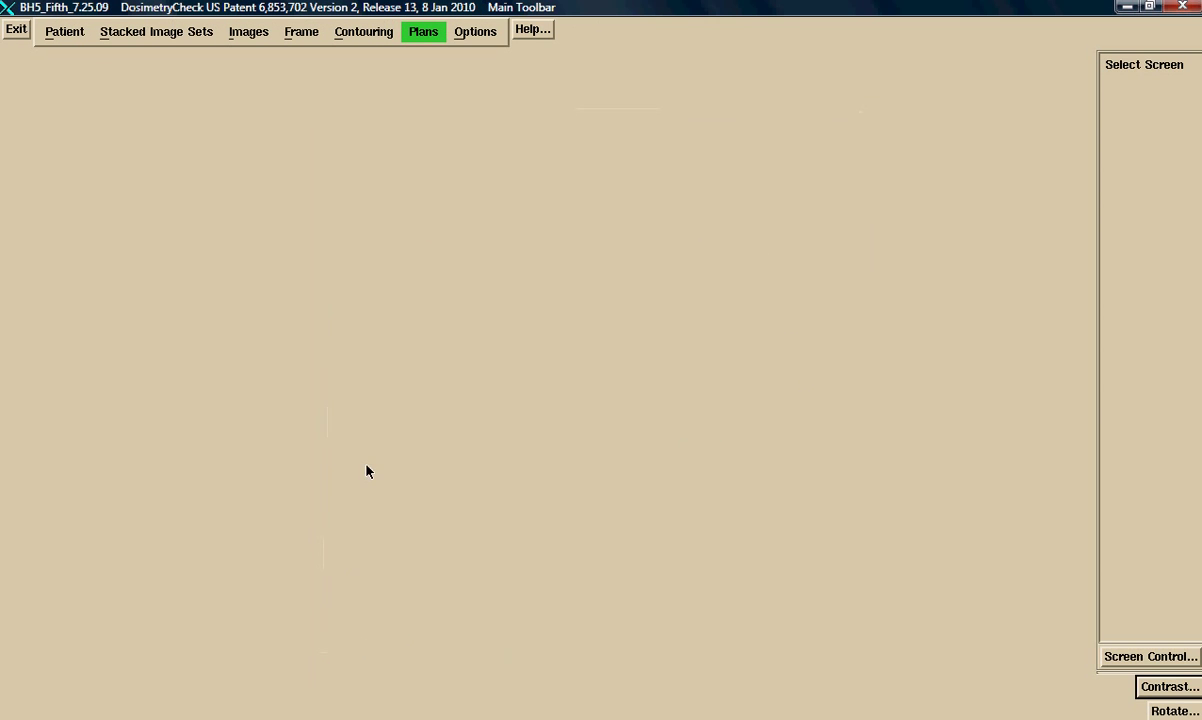
- Retrieve plan ProstSVCD1_RA, show its deconvolved beam image grid and select frame 11
left_click(423, 33)
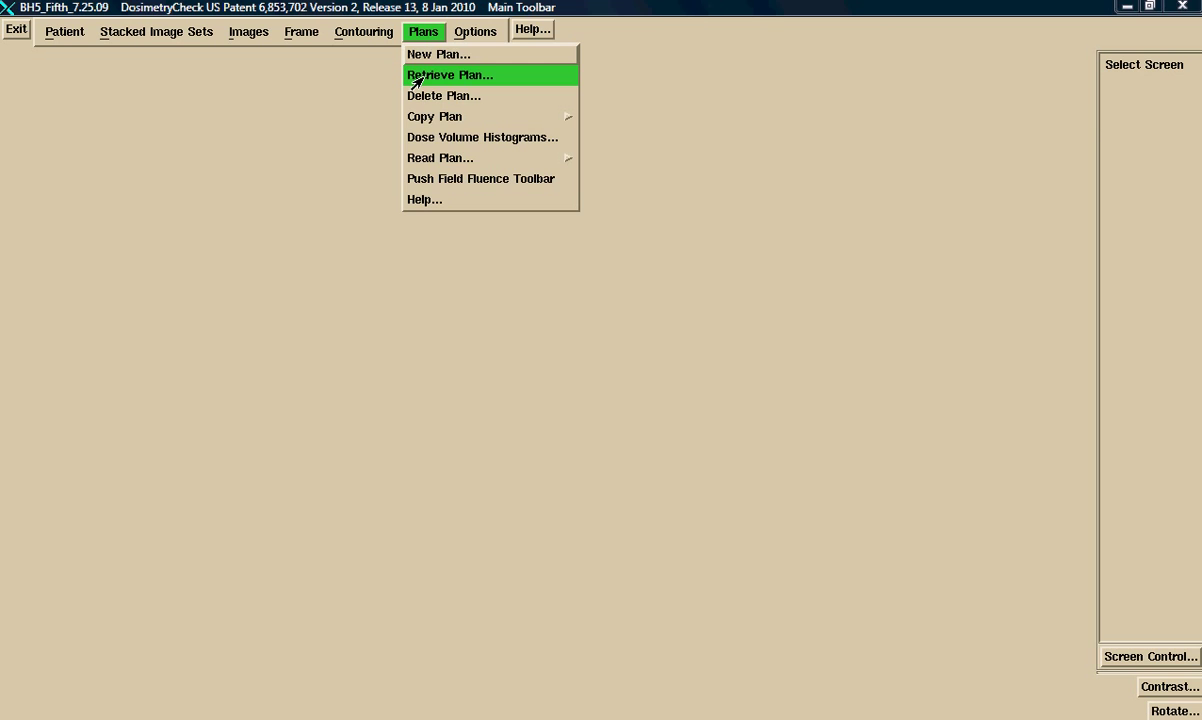
left_click(415, 77)
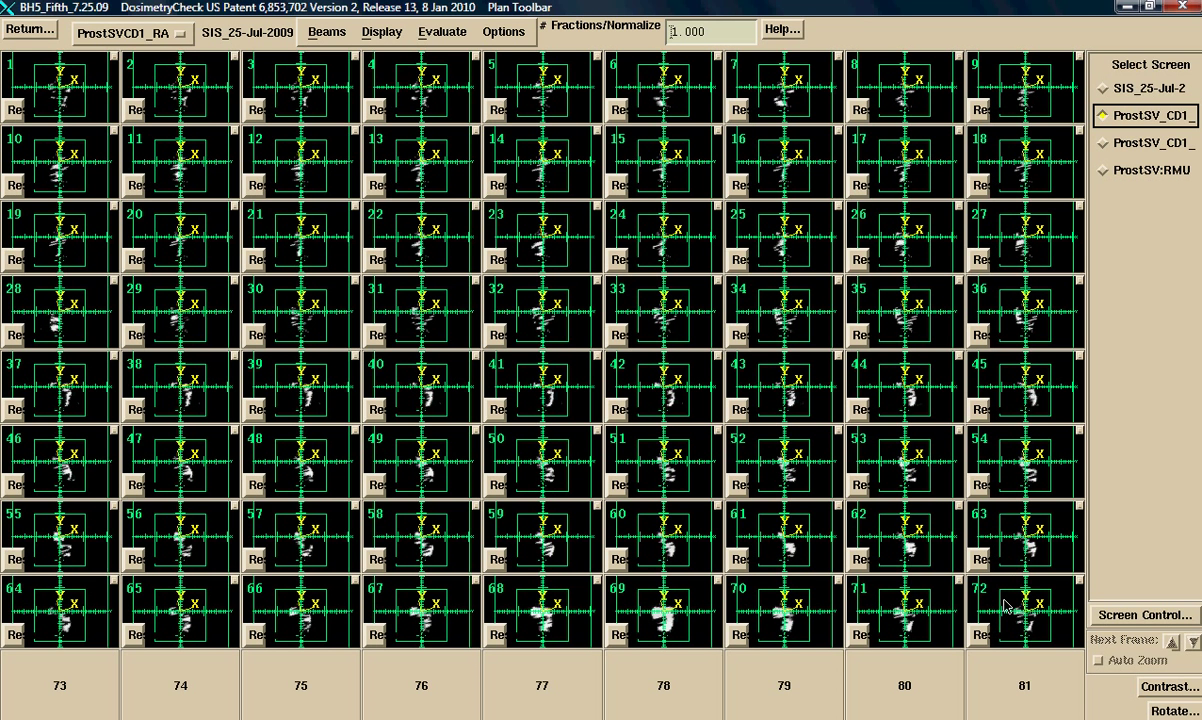
left_click(1154, 143)
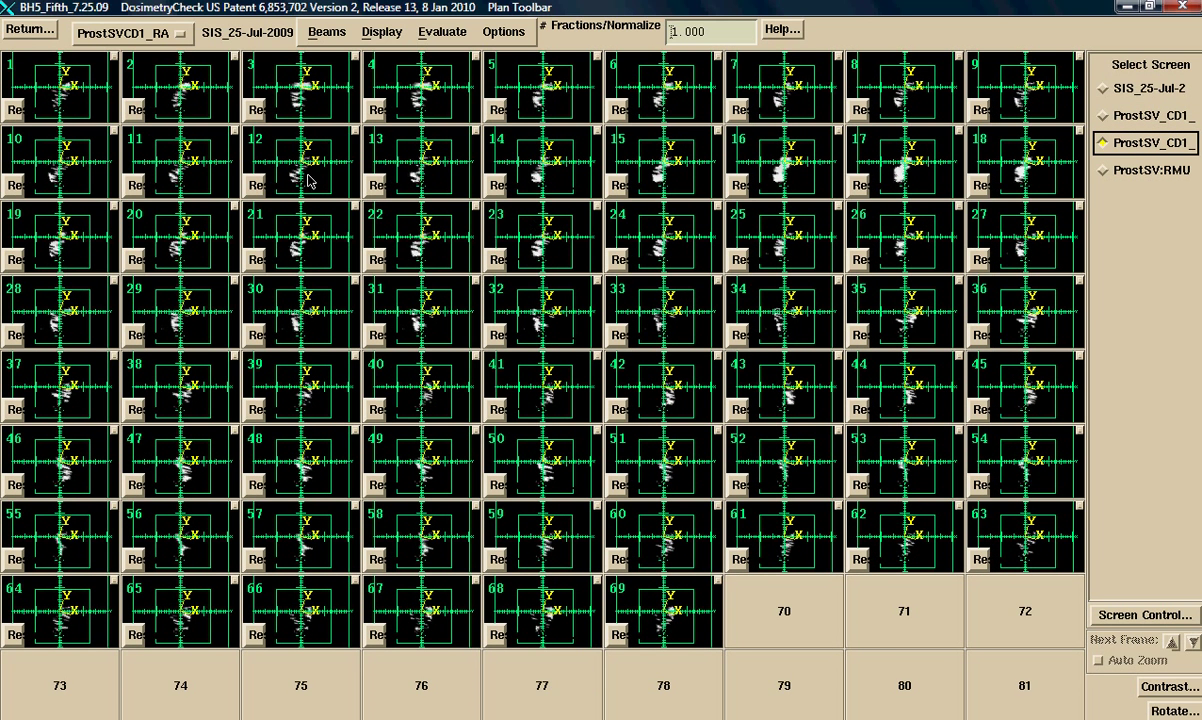
left_click(196, 146)
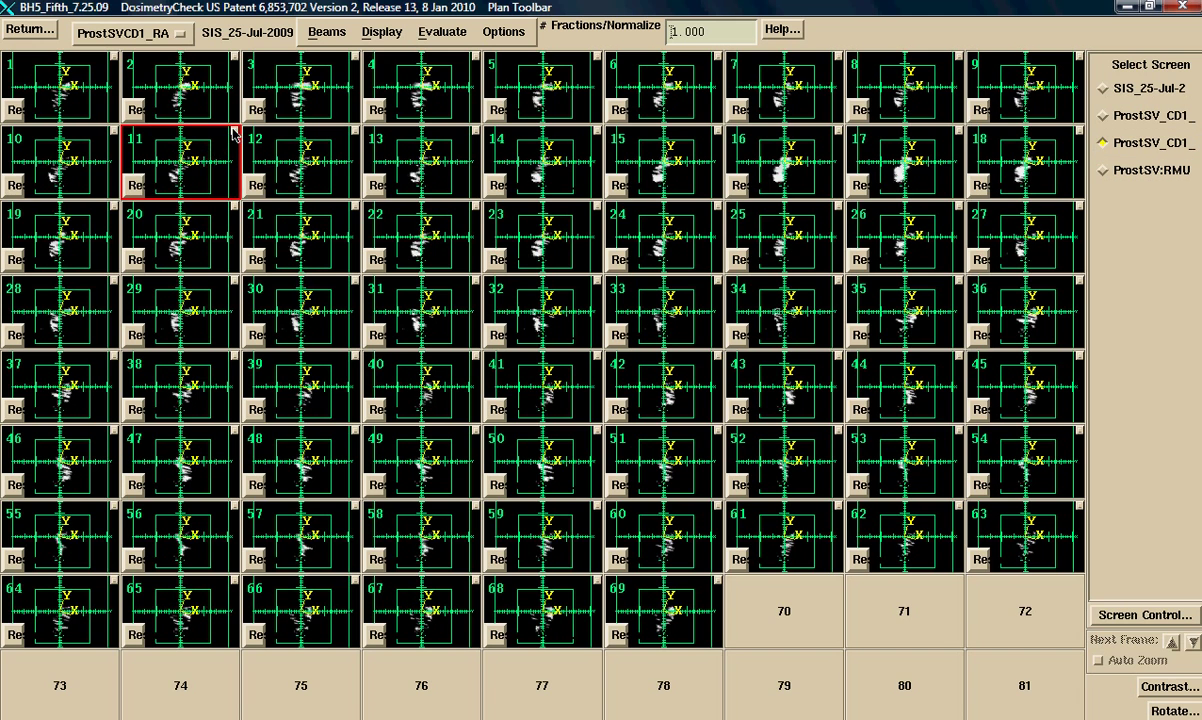
left_click(233, 135)
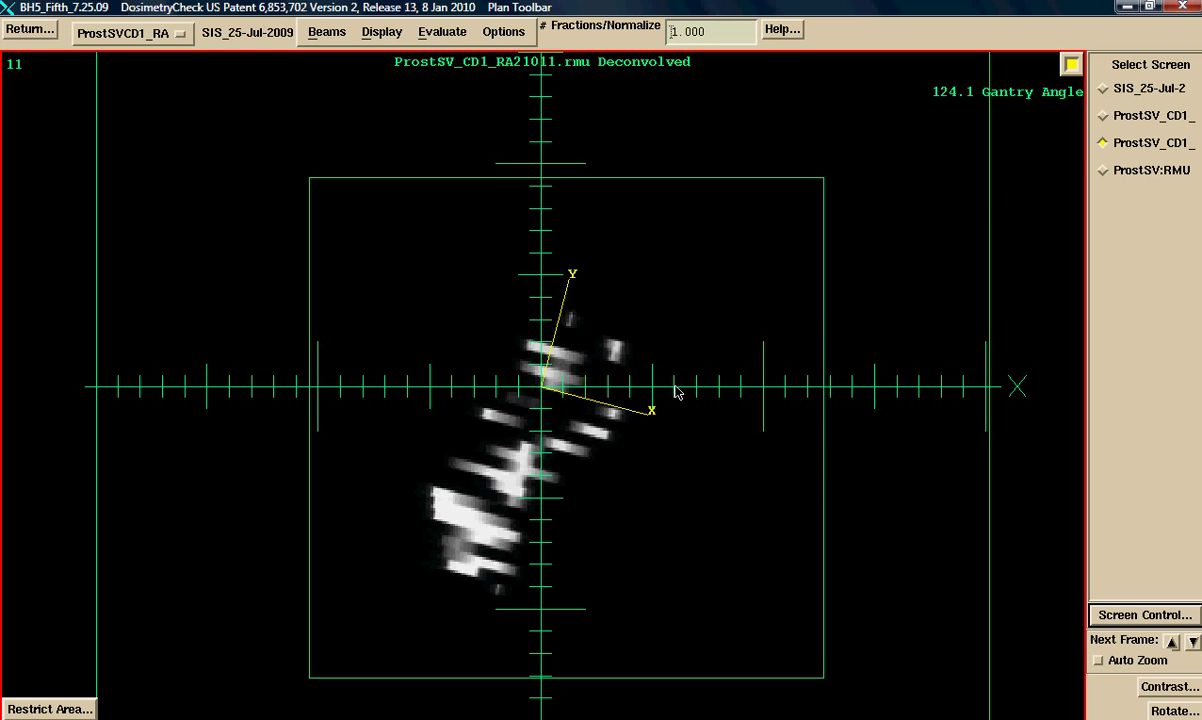
left_click(1194, 641)
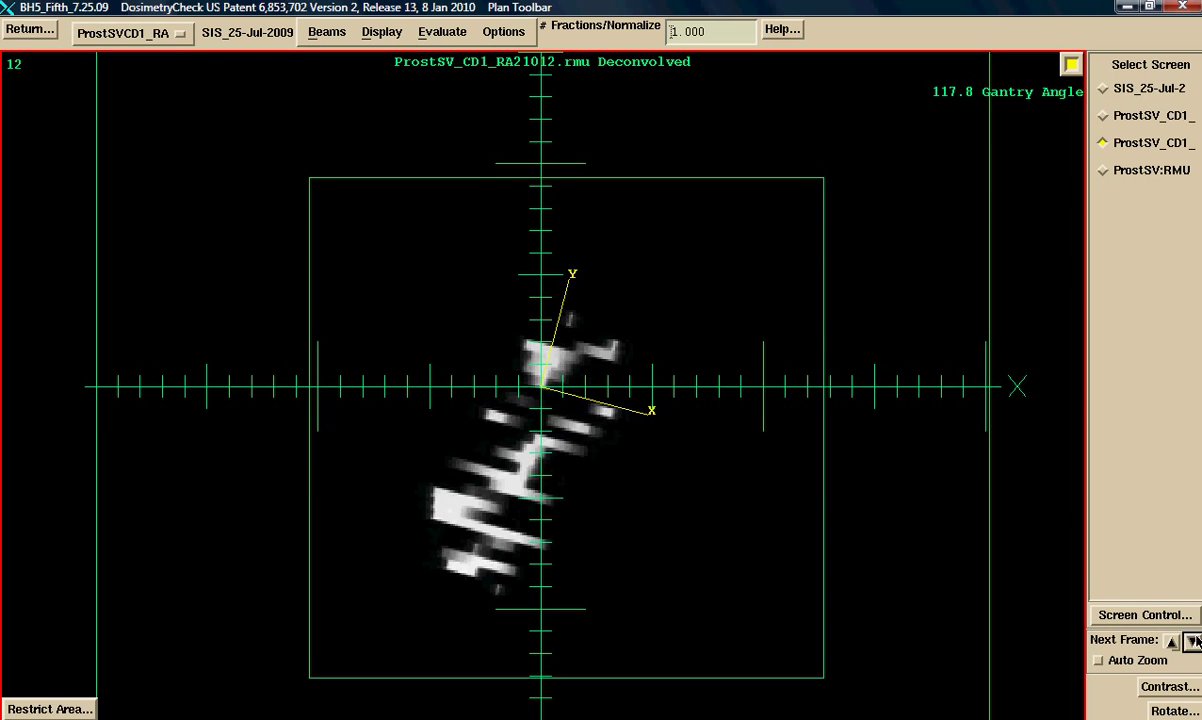
left_click(1194, 641)
left_click(1194, 641)
left_click(1194, 641)
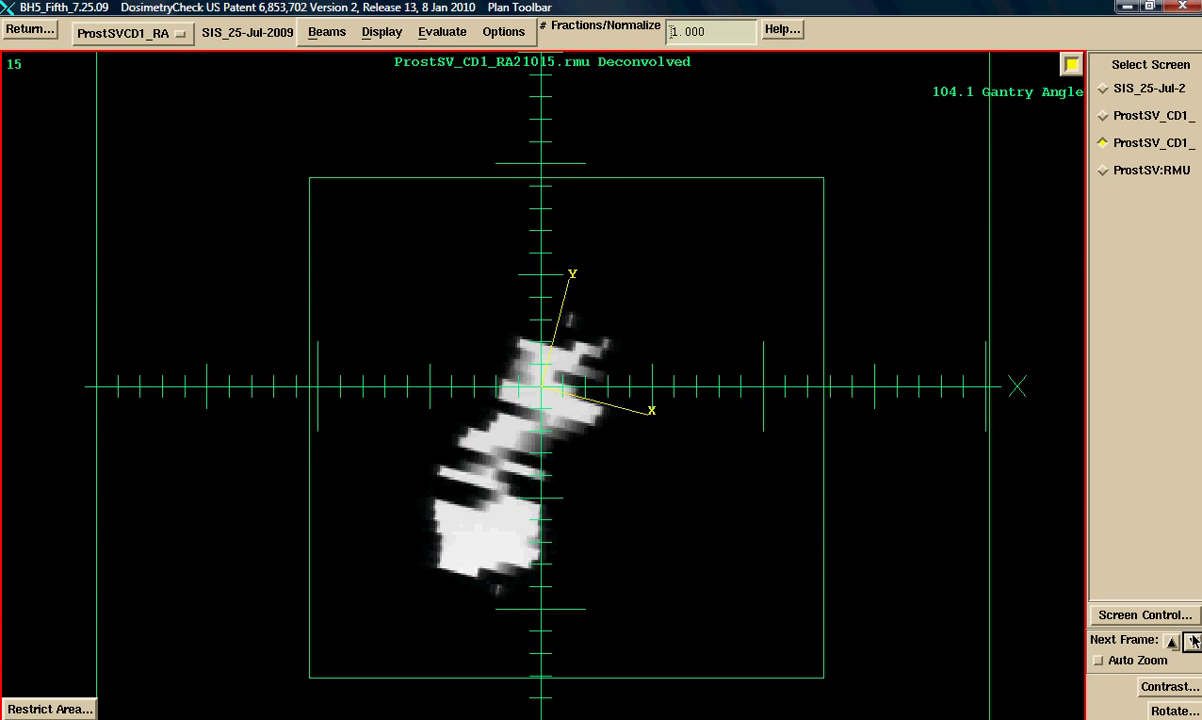
left_click(1194, 641)
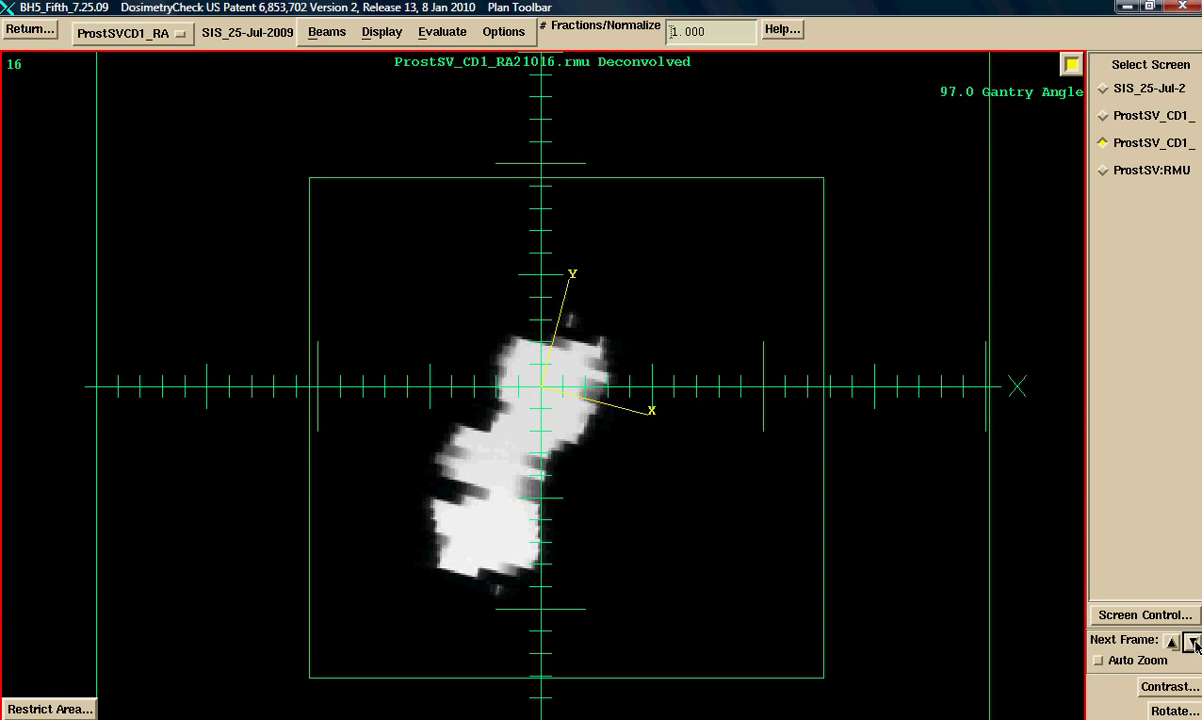
left_click(1194, 641)
left_click(1194, 641)
left_click(1194, 641)
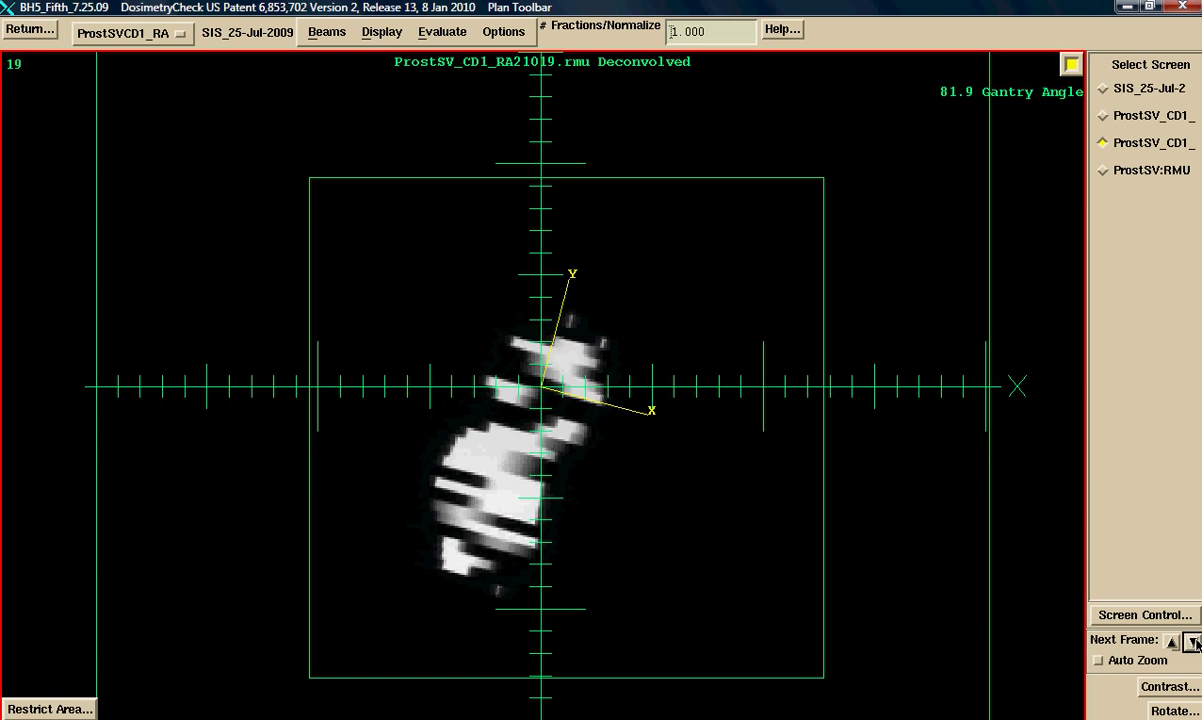
left_click(1190, 641)
left_click(1190, 641)
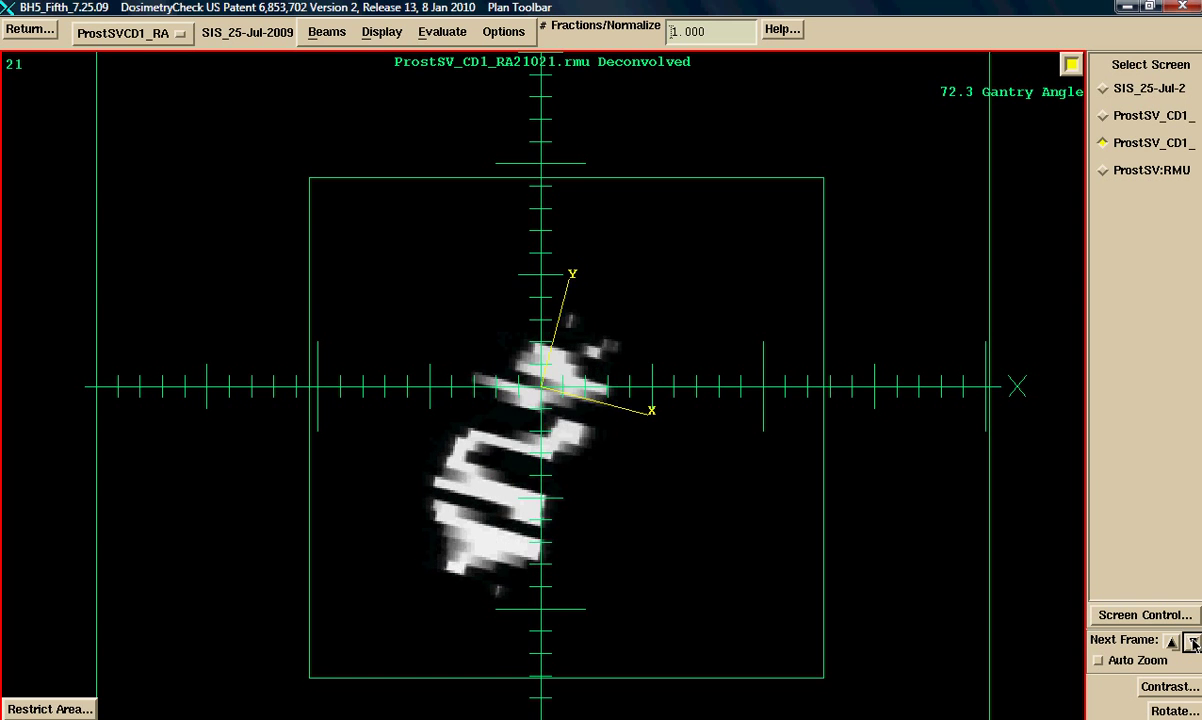
left_click(1190, 641)
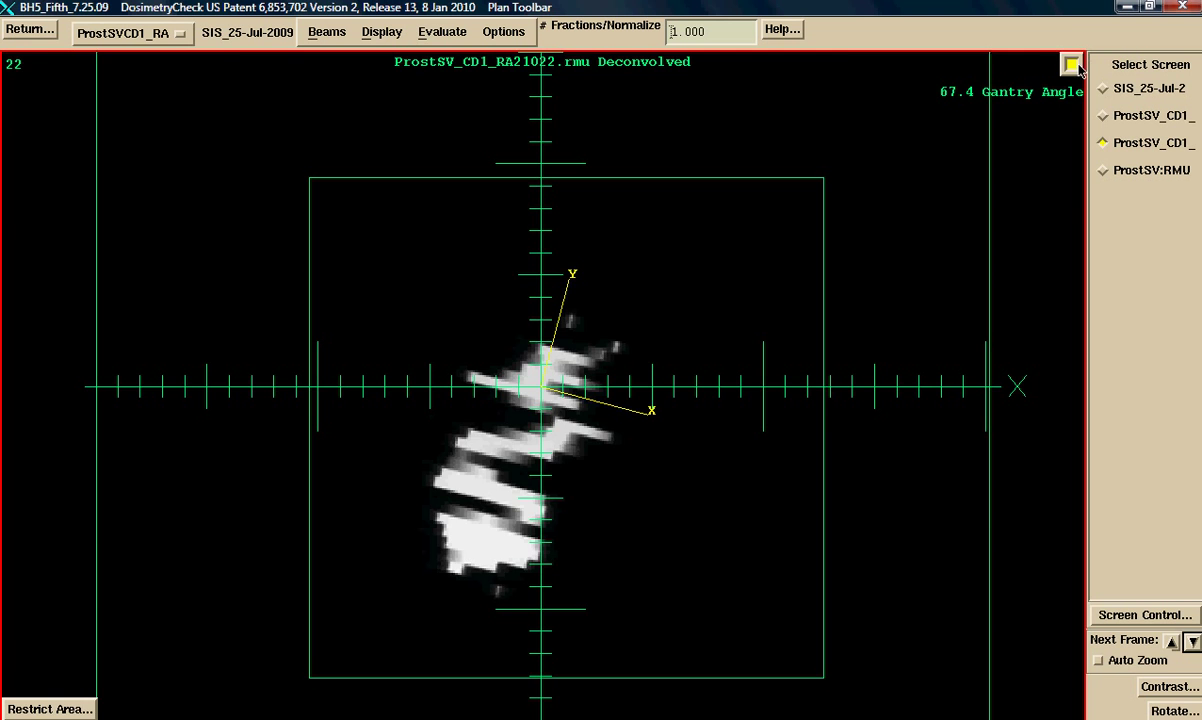
left_click(1117, 612)
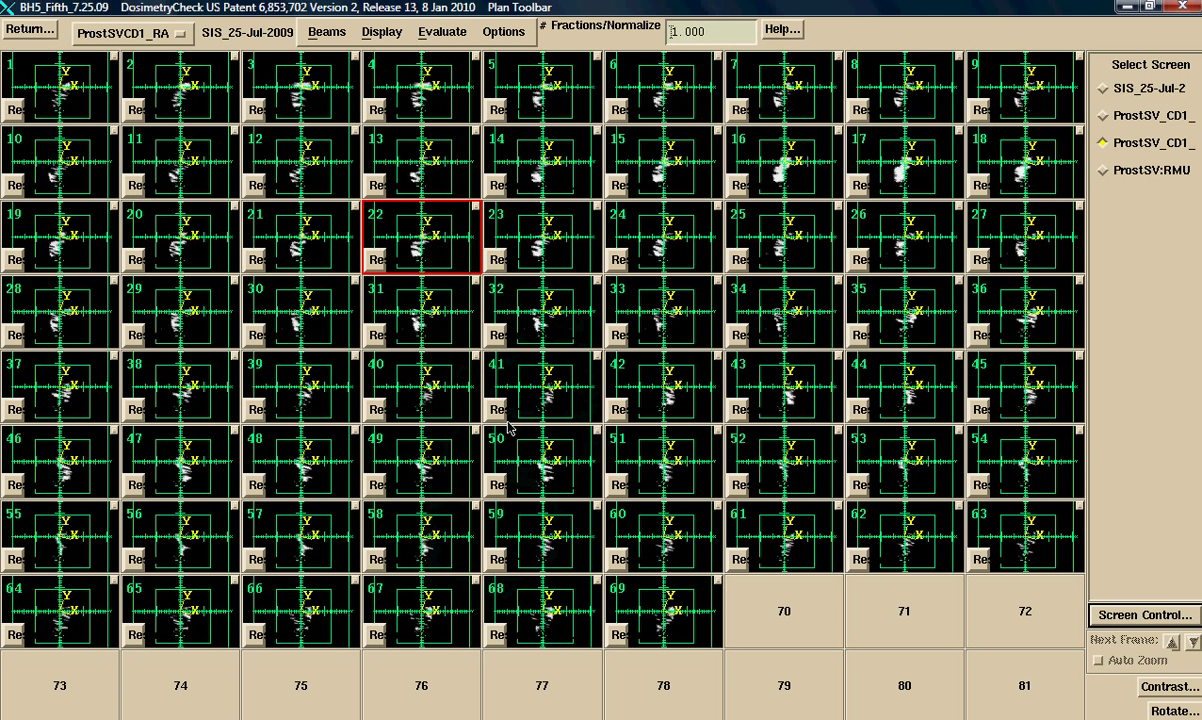
- Display the SIS_25-Jul-2009 screen of contoured transverse CT slices
left_click(1150, 88)
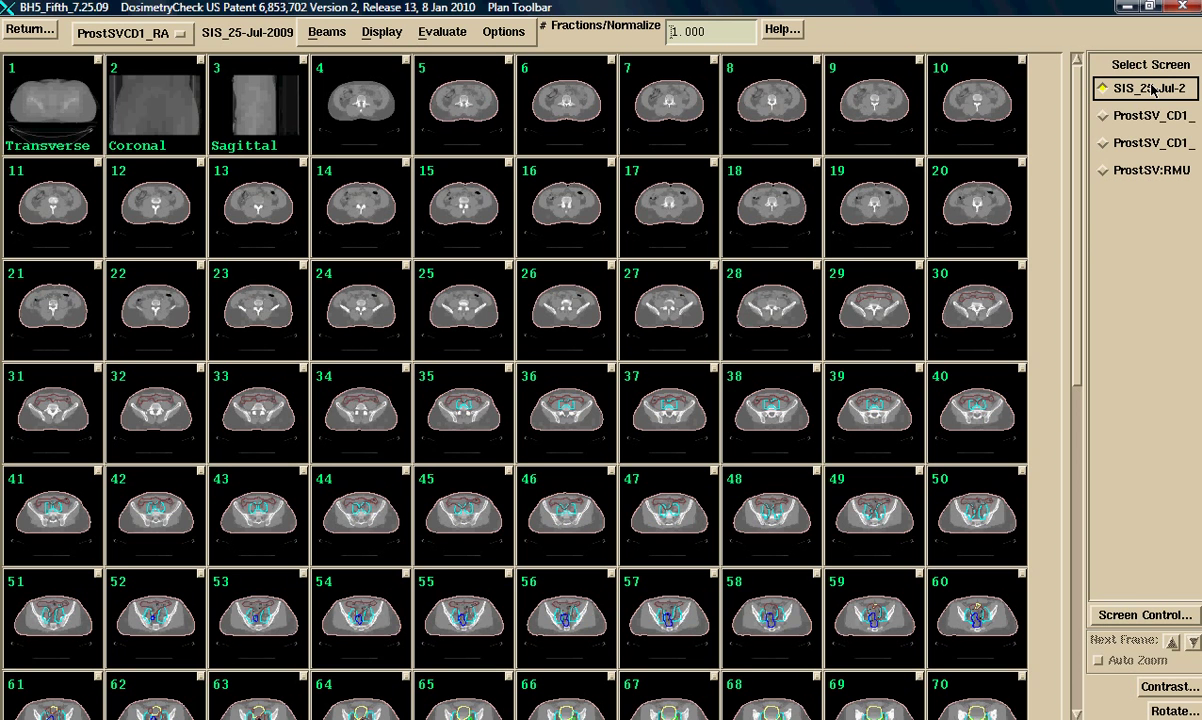
- Make a new display screen centred on the ProstSV_CD1_RA1 isocenter
left_click(380, 32)
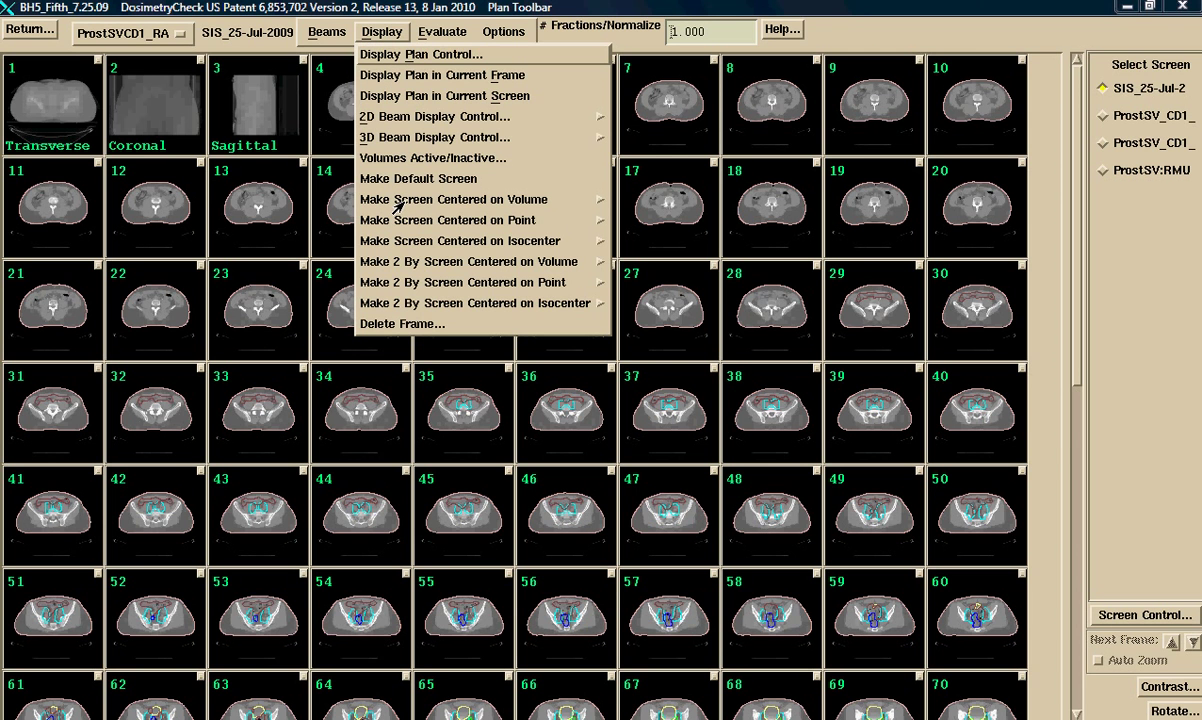
mouse_move(398, 205)
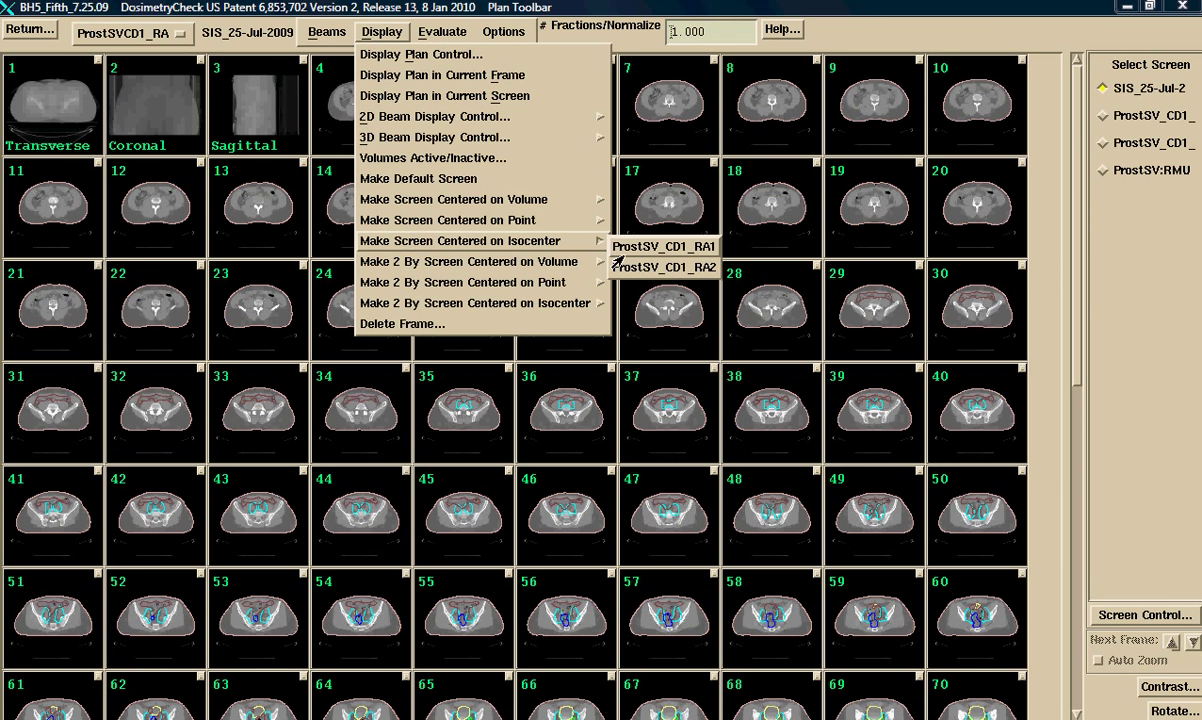
left_click(642, 247)
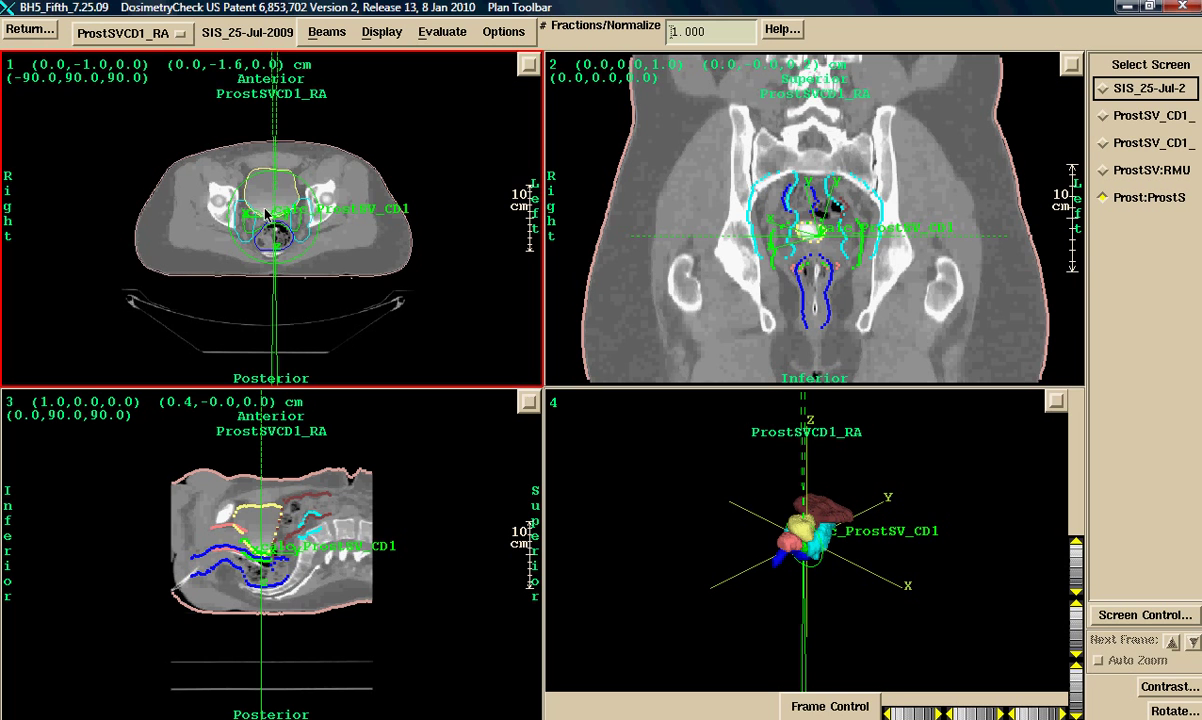
- Zoom in on the transverse, coronal and sagittal CT views
scroll(265, 205, "up", 2)
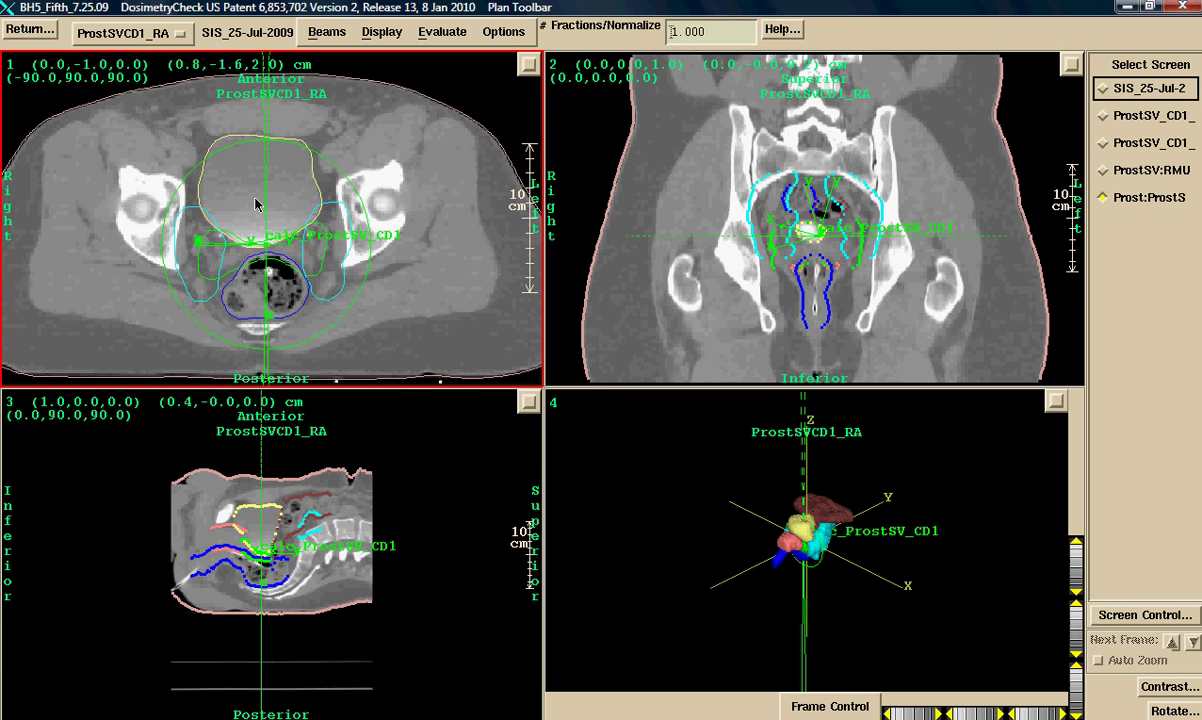
left_click(776, 222)
scroll(775, 217, "up", 2)
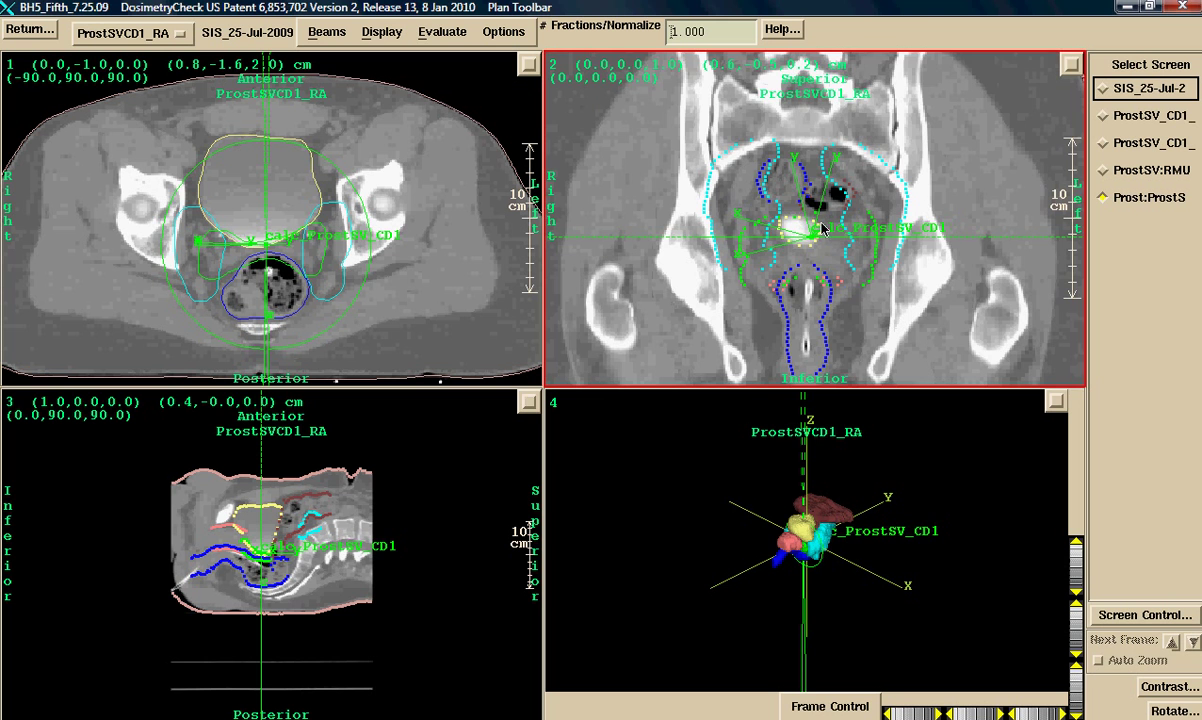
left_click(248, 518)
scroll(250, 522, "up", 3)
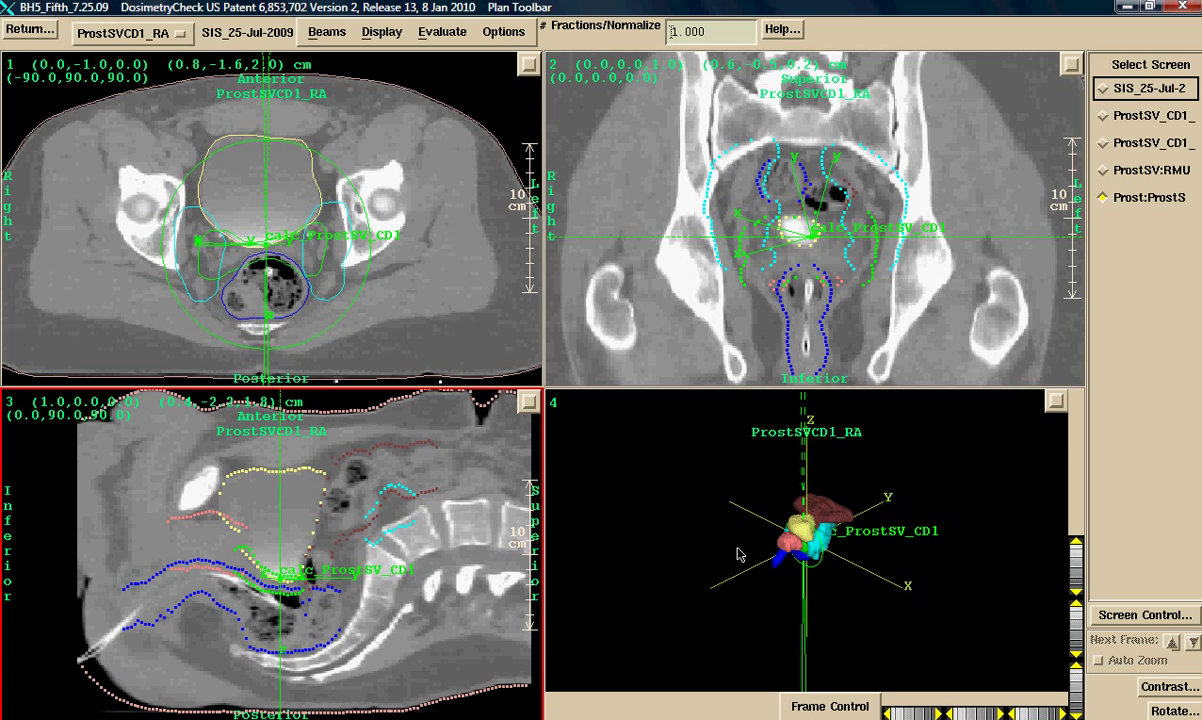
- Enlarge the 3D organ model and rotate it to another angle
left_click(810, 553)
scroll(813, 549, "up", 3)
scroll(814, 549, "up", 2)
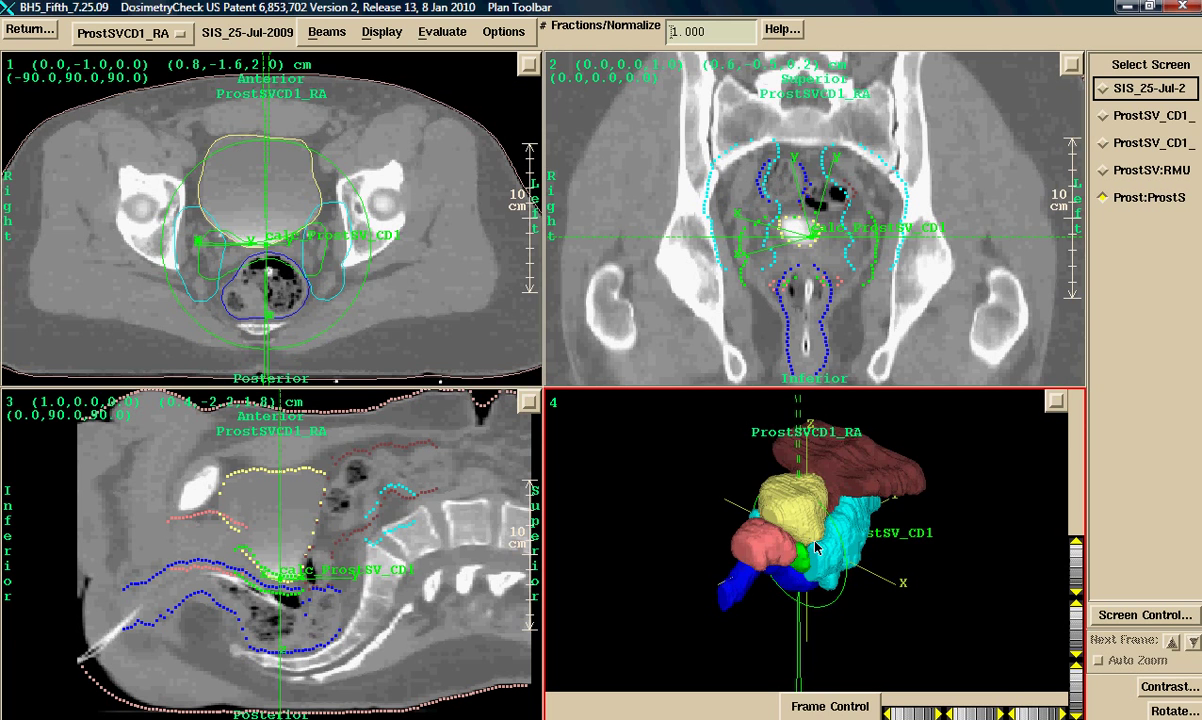
left_click_drag(826, 543, 745, 550)
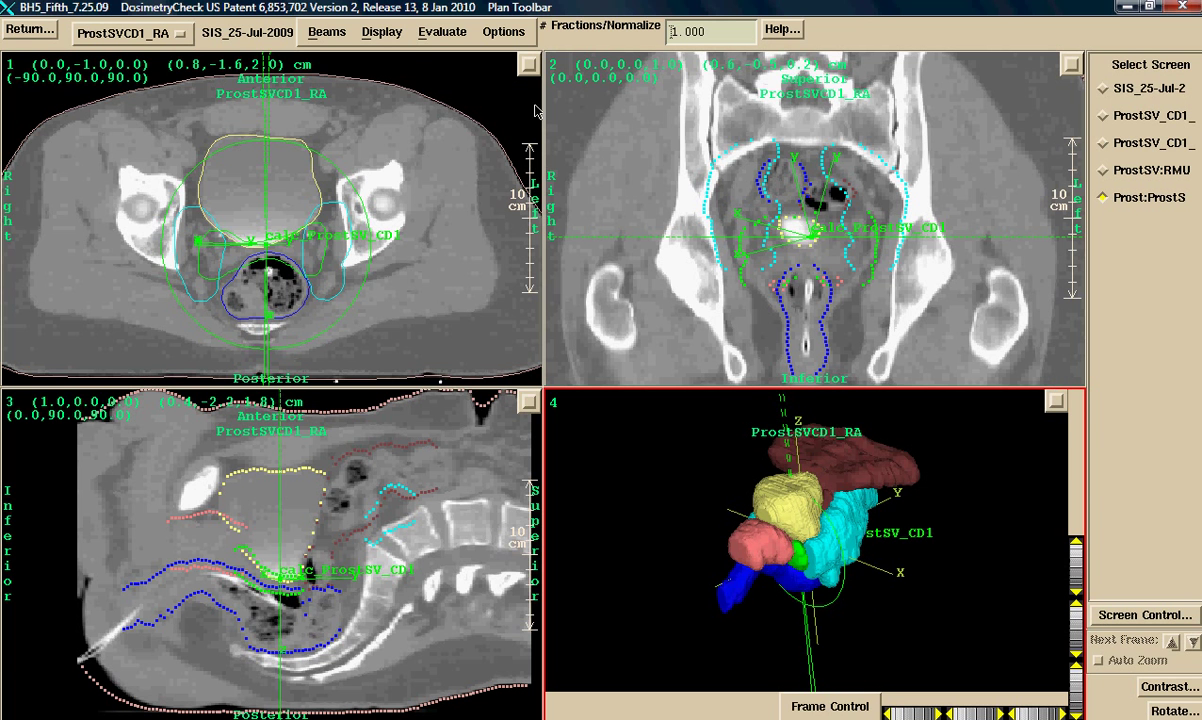
- Start an Auto Report centred on the calc_ProstSV_CD1 point
left_click(441, 33)
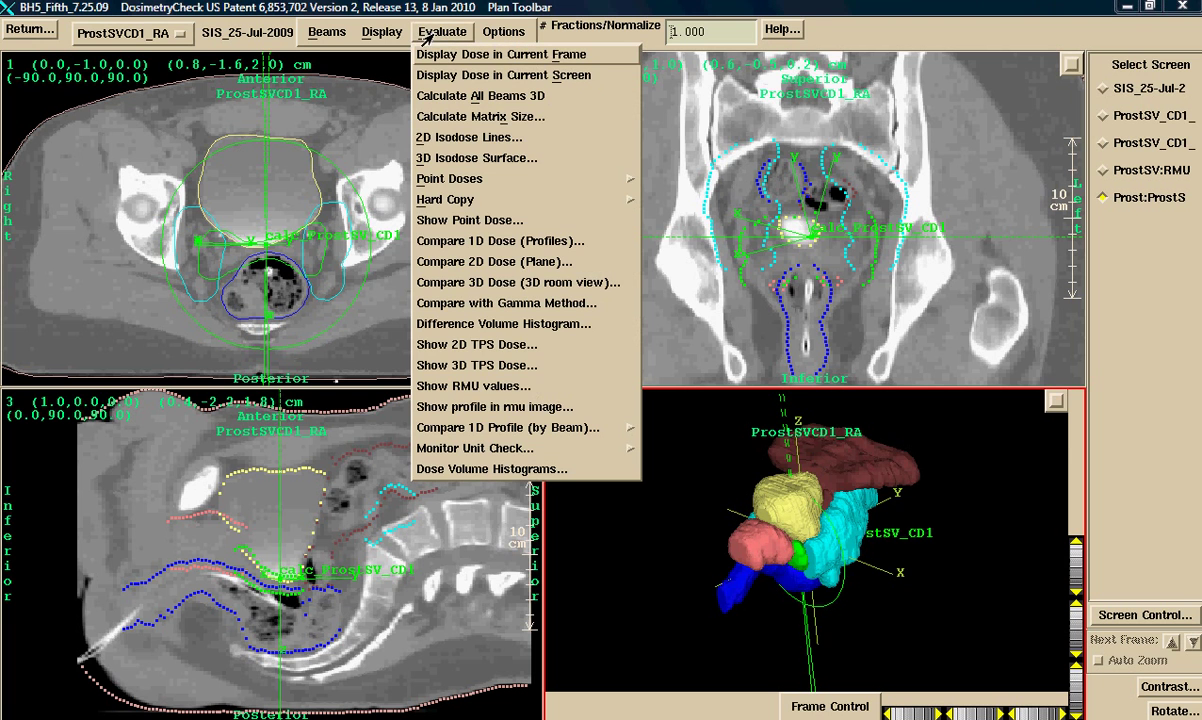
mouse_move(428, 203)
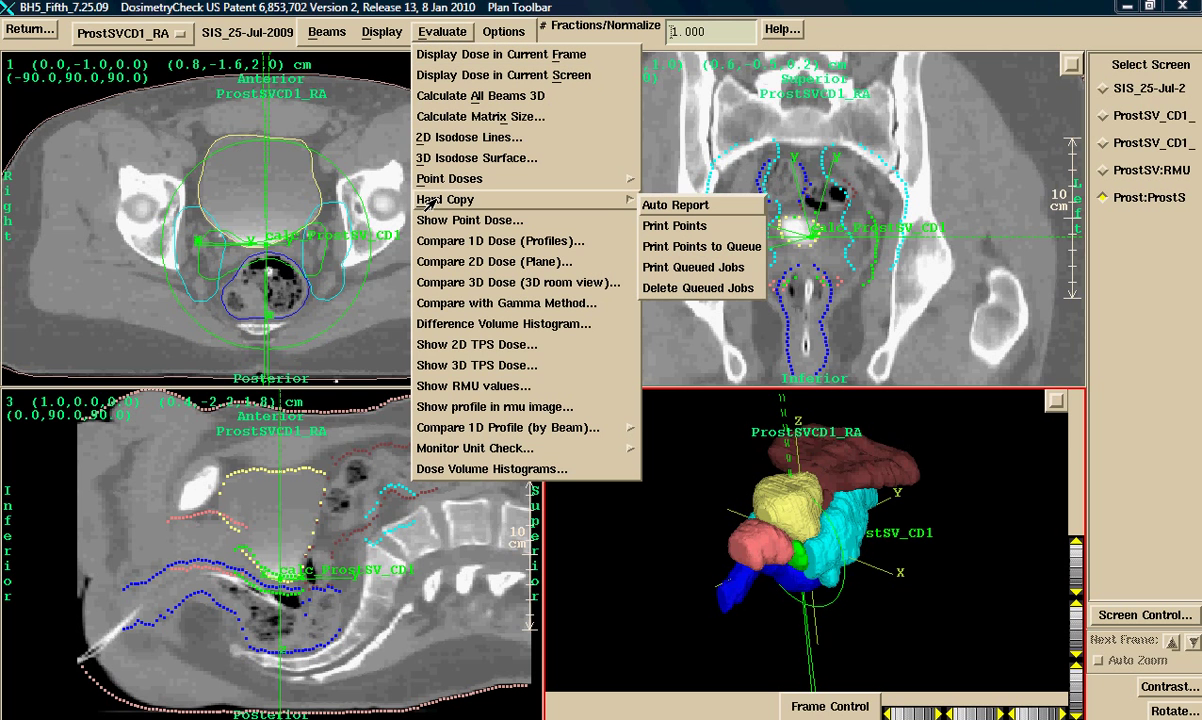
left_click(670, 207)
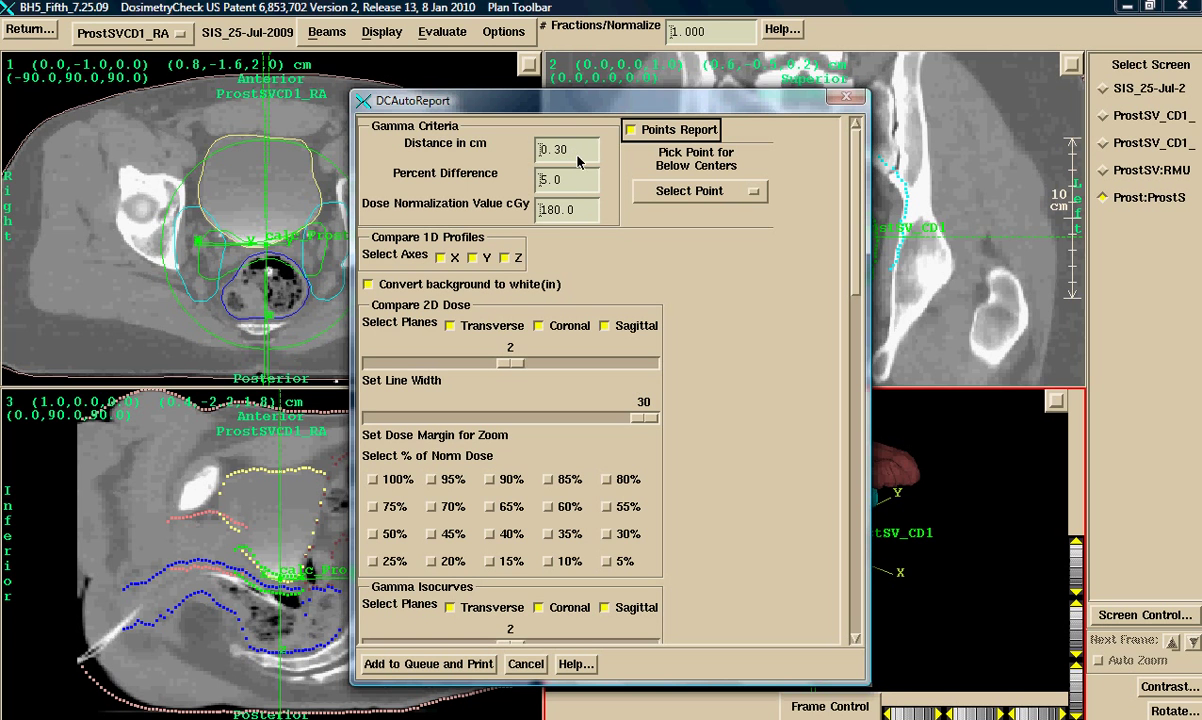
left_click(672, 199)
left_click(672, 215)
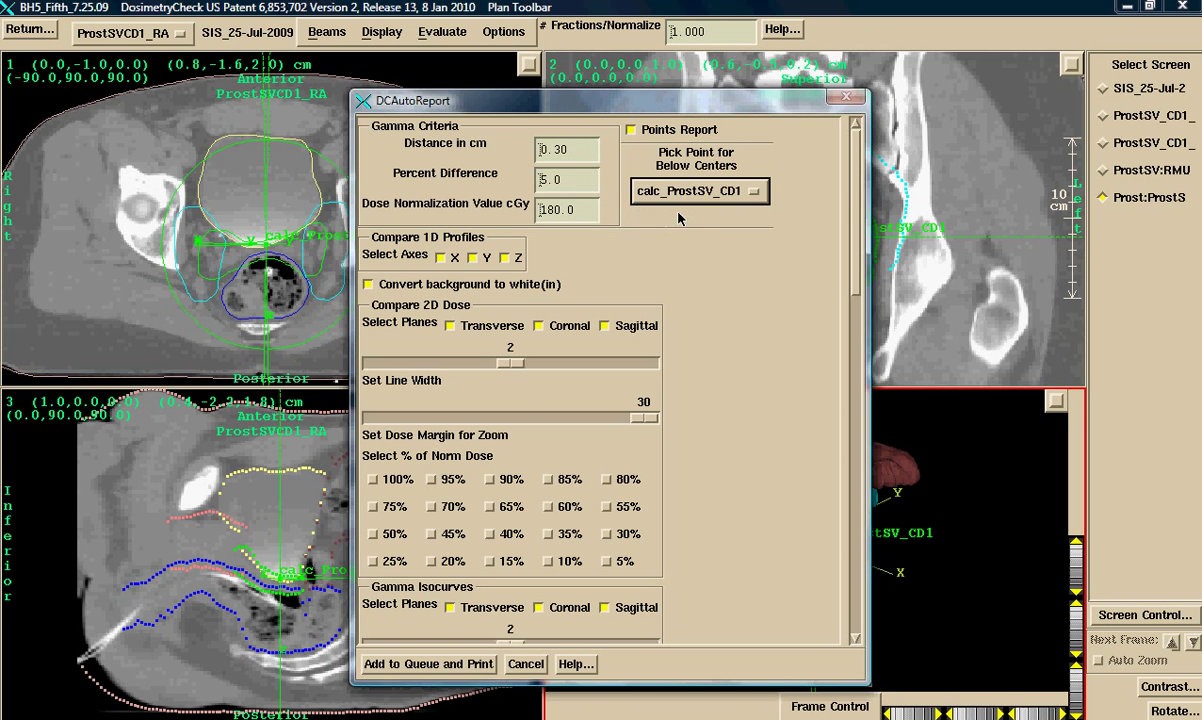
- Include the 95%, 80%, 70% and 50% isodose levels in the report
left_click(431, 480)
left_click(608, 482)
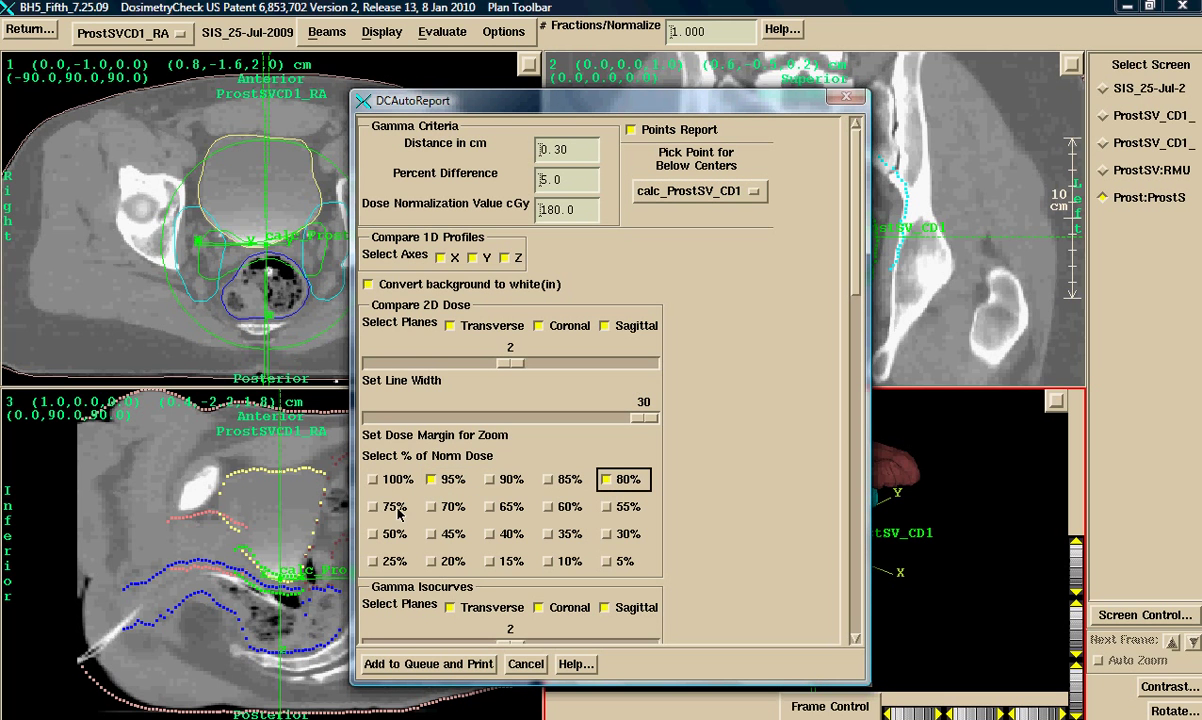
left_click(433, 508)
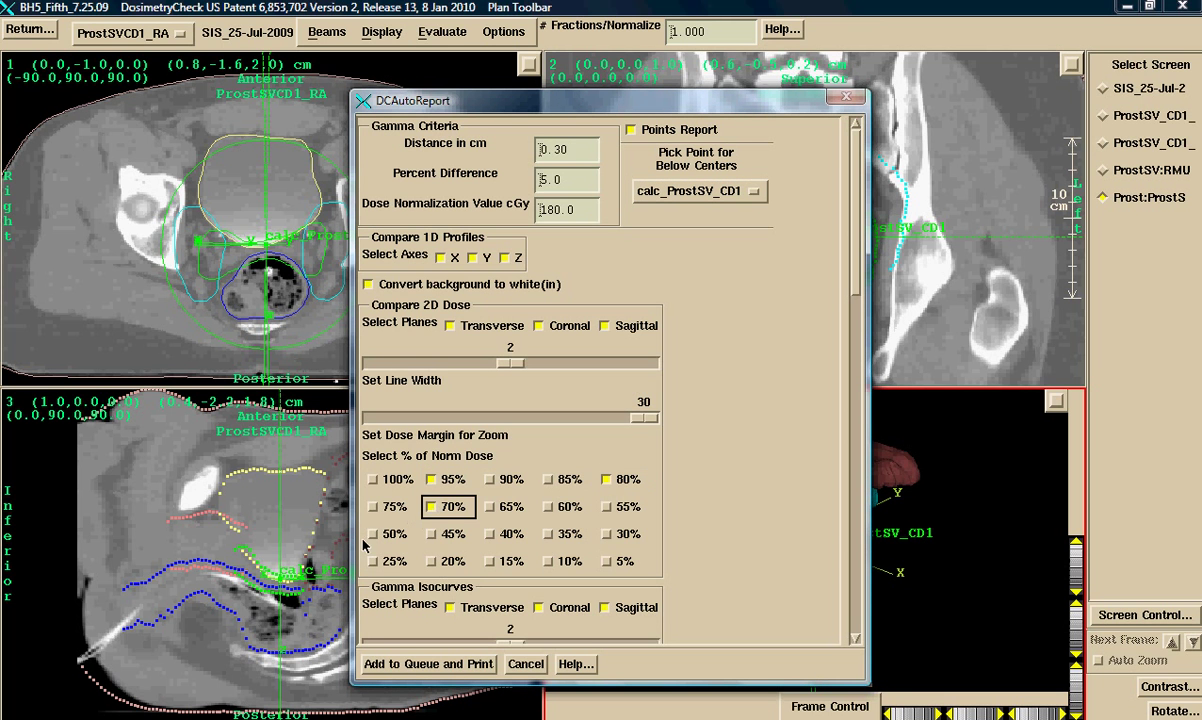
left_click(372, 535)
- Add gamma volume histograms for BODY and PTV1_Prostate
left_click_drag(858, 207, 864, 385)
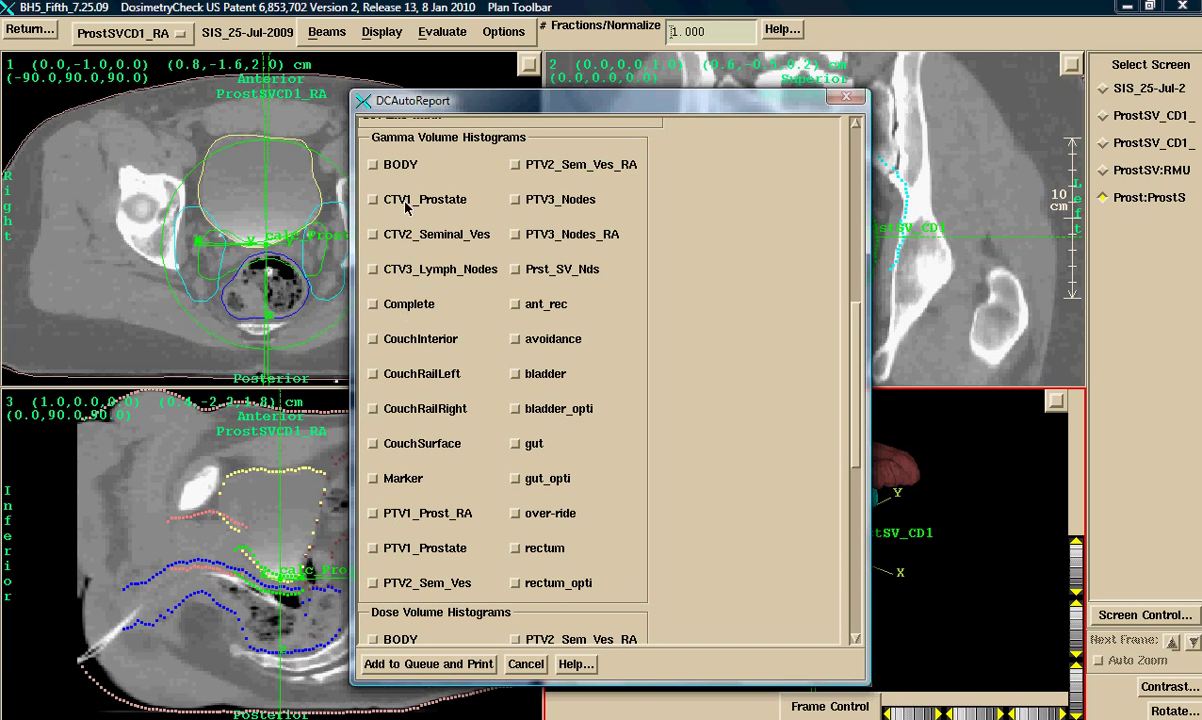
left_click(370, 165)
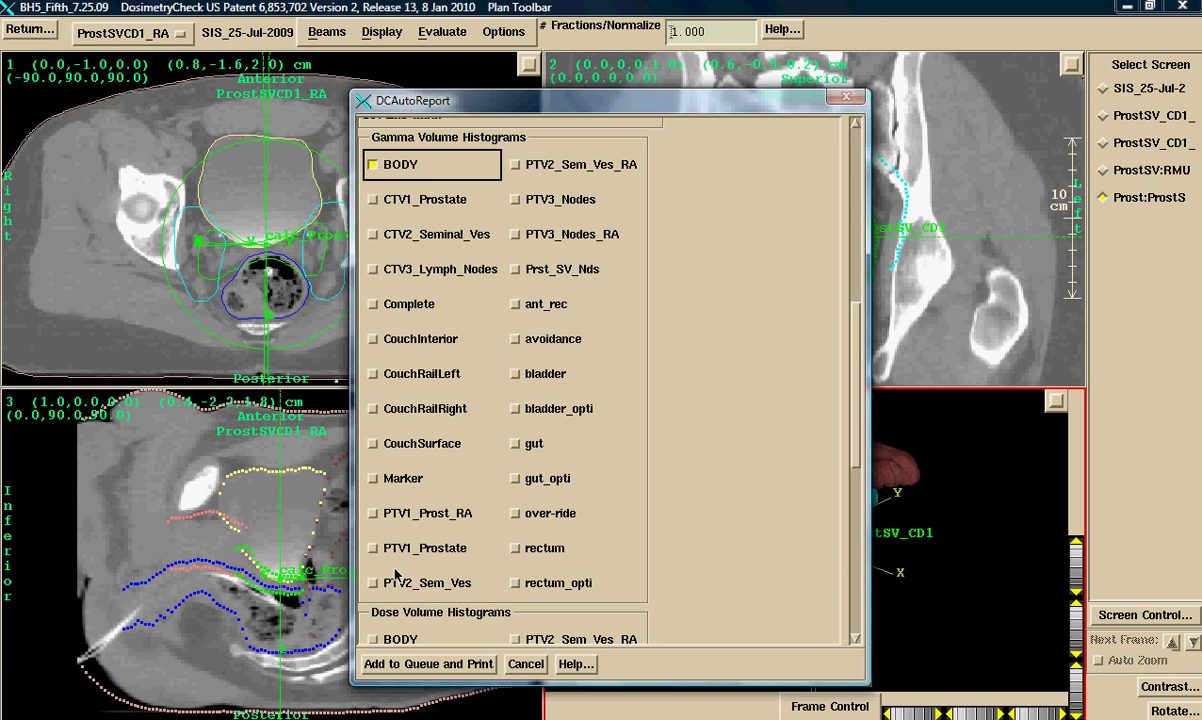
left_click(372, 549)
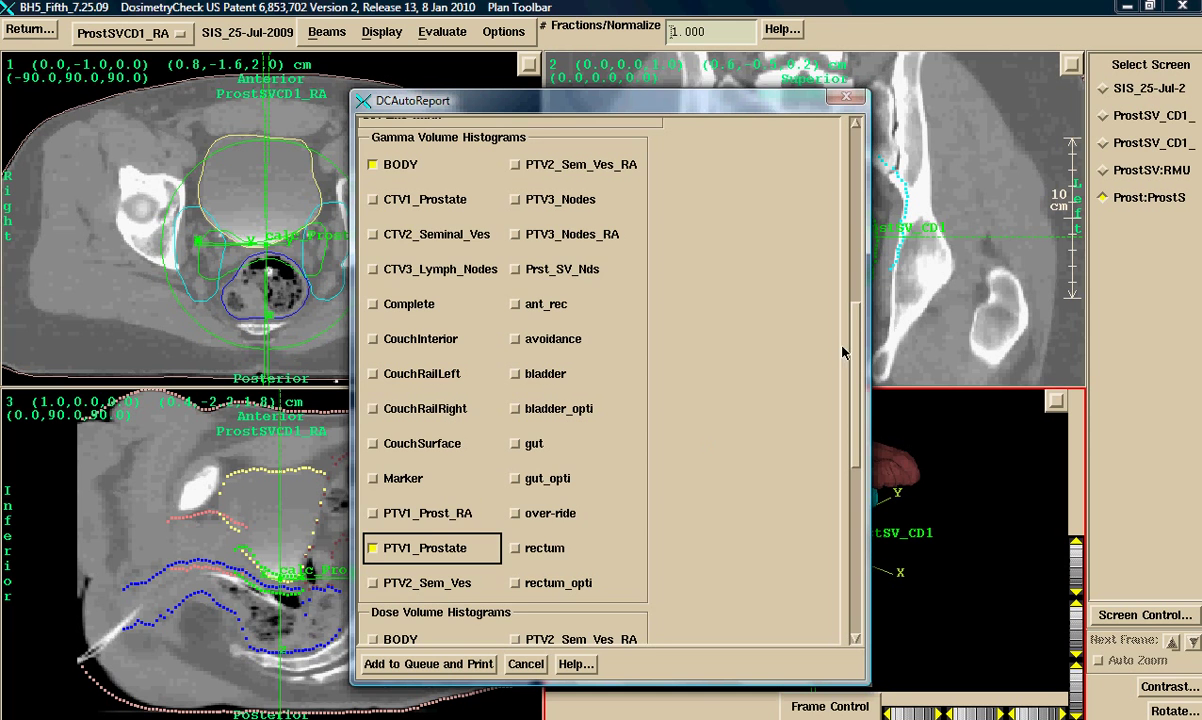
- Add DVHs for PTV1_Prostate, bladder, rectum and gut, then queue and print the report
left_click_drag(858, 372, 858, 522)
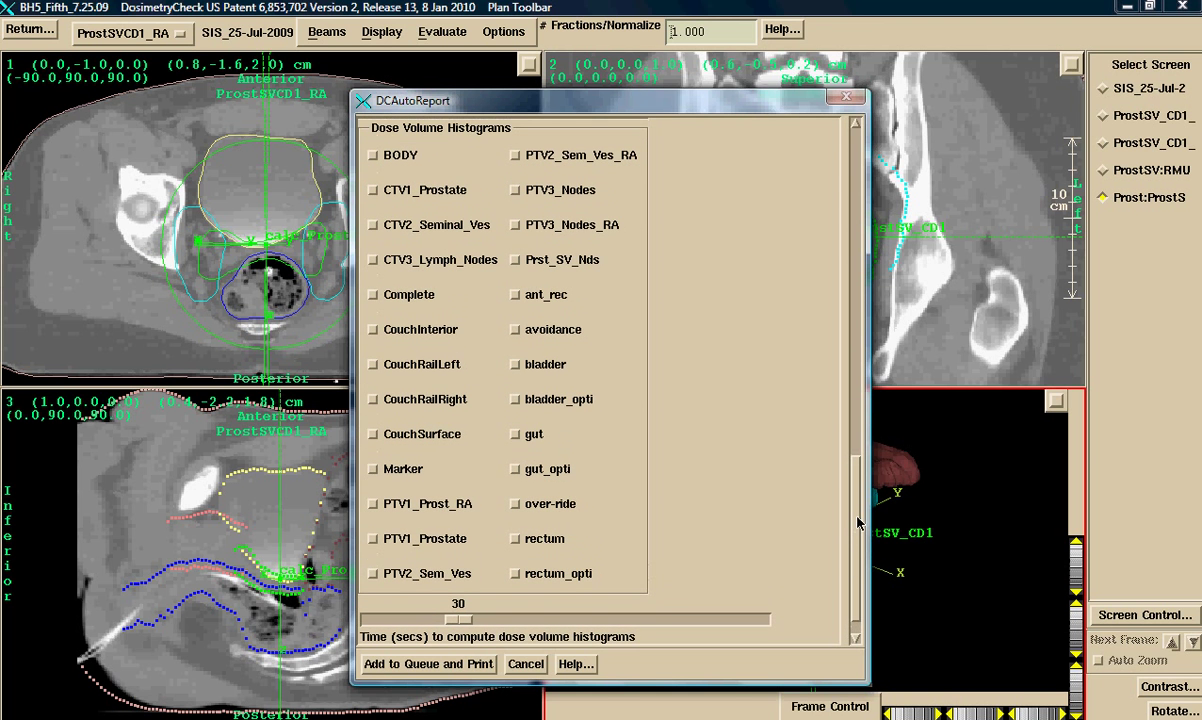
left_click(372, 540)
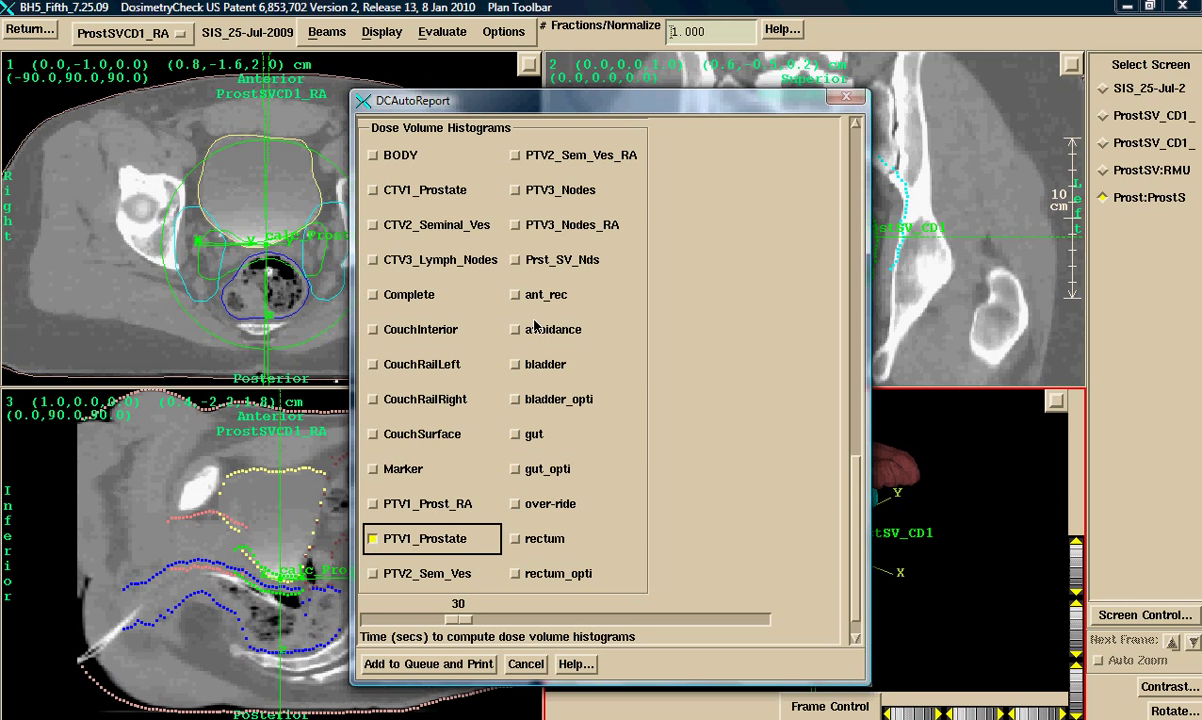
left_click(512, 364)
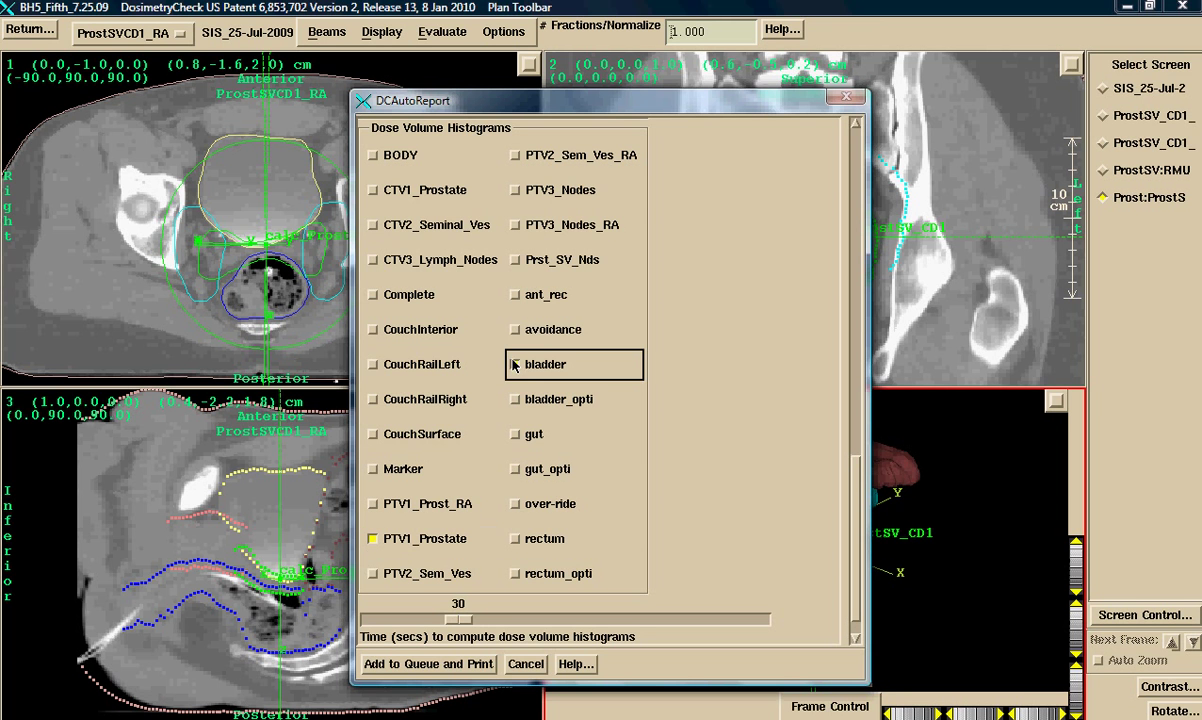
left_click(516, 539)
left_click(517, 435)
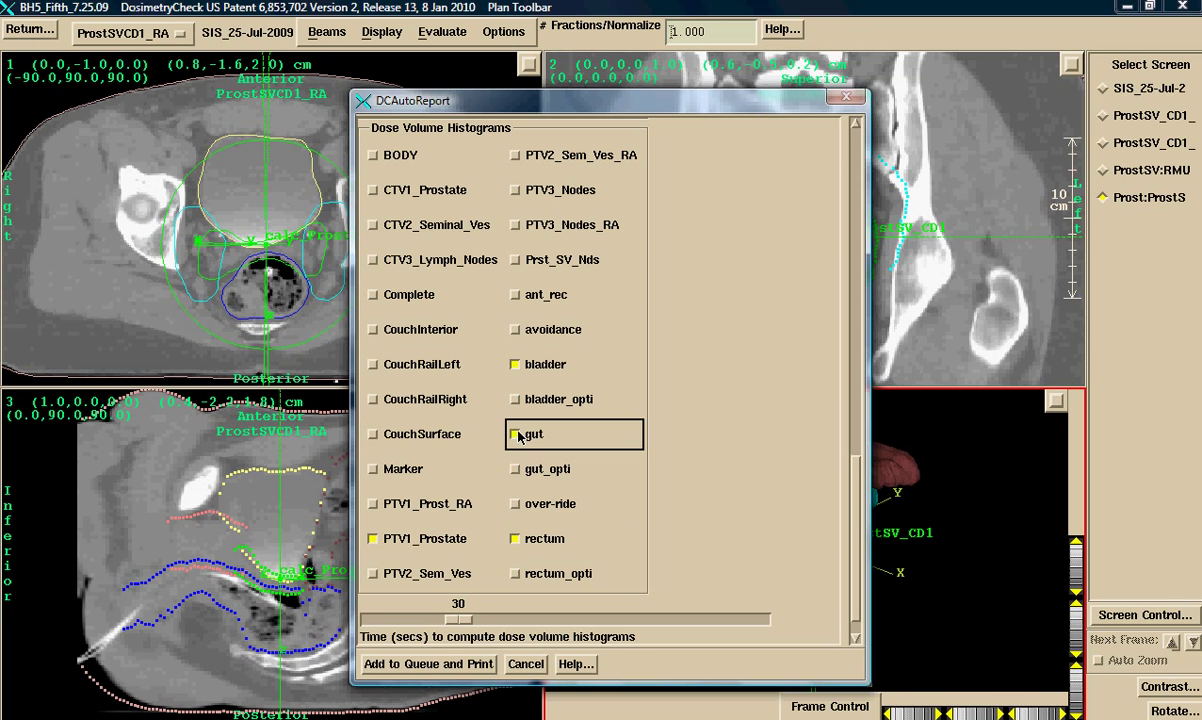
left_click(436, 665)
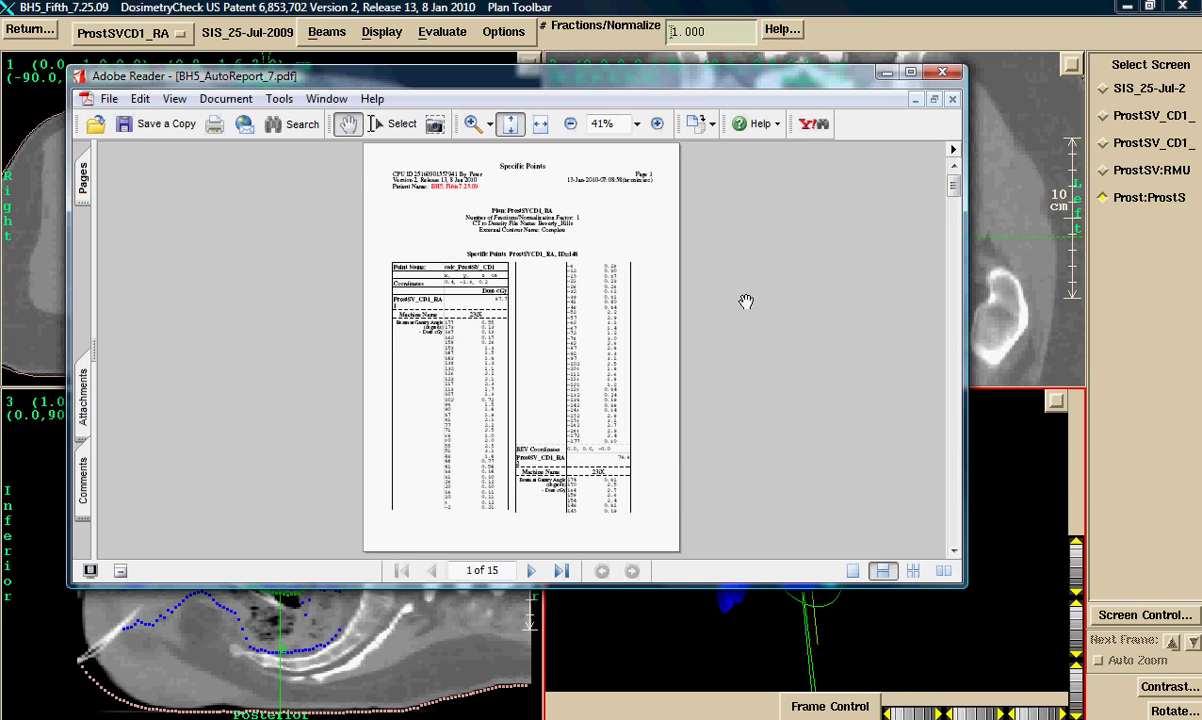
- Show the report maximized at 100% and scroll to page 2's 177.5 vs 180.0 cGy point table
left_click(657, 123)
left_click(658, 124)
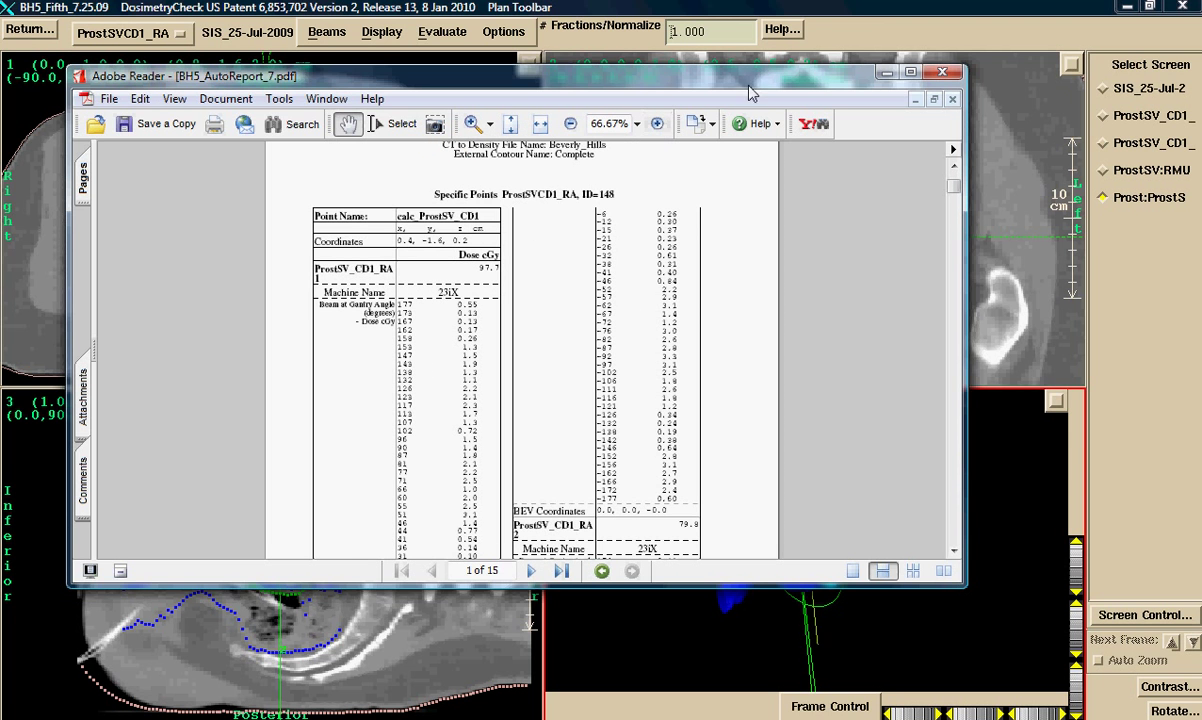
left_click(910, 72)
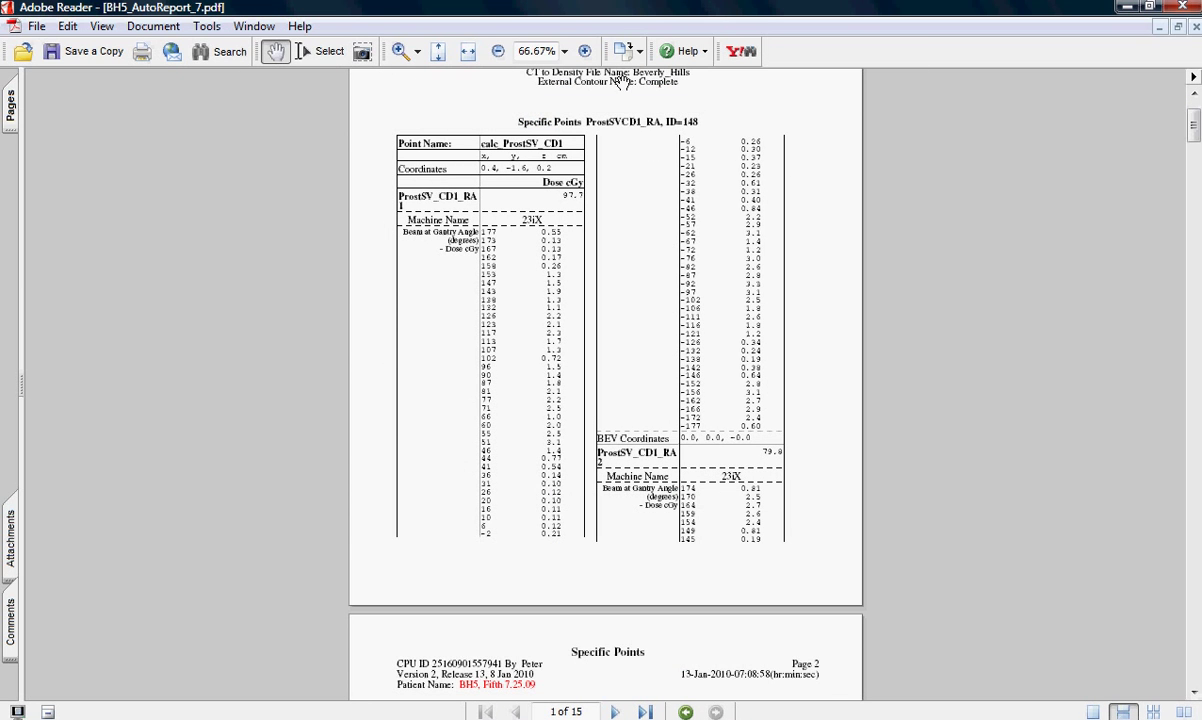
left_click(586, 53)
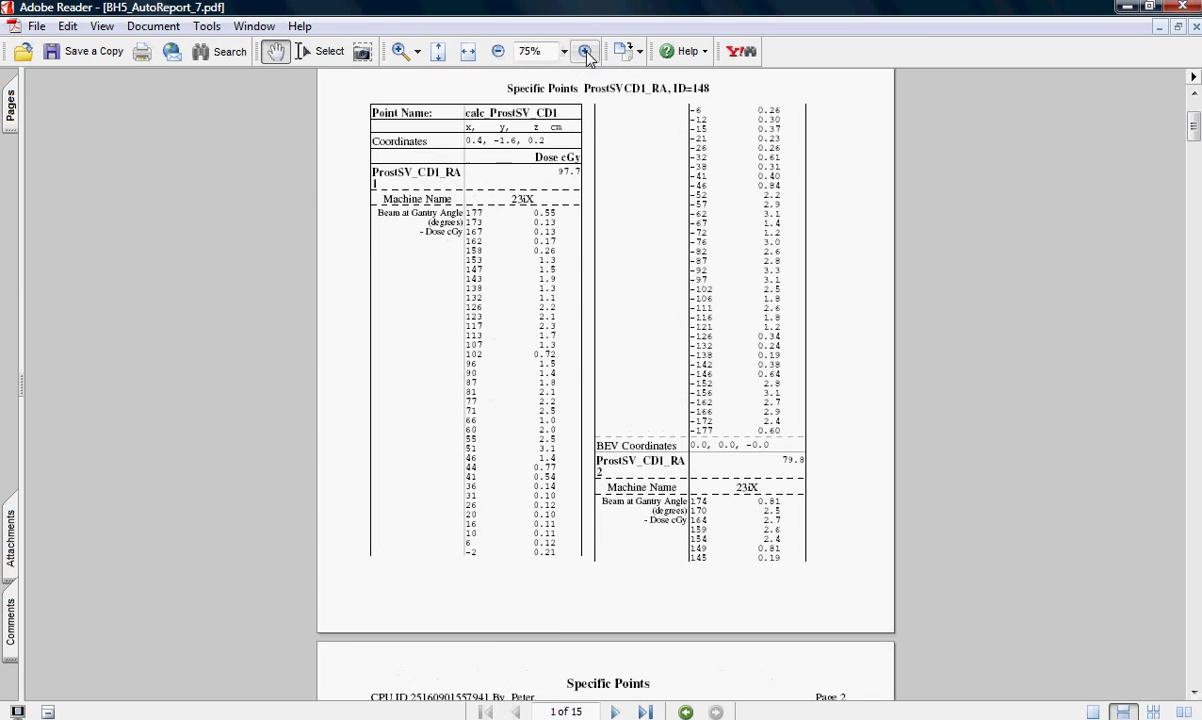
left_click(586, 53)
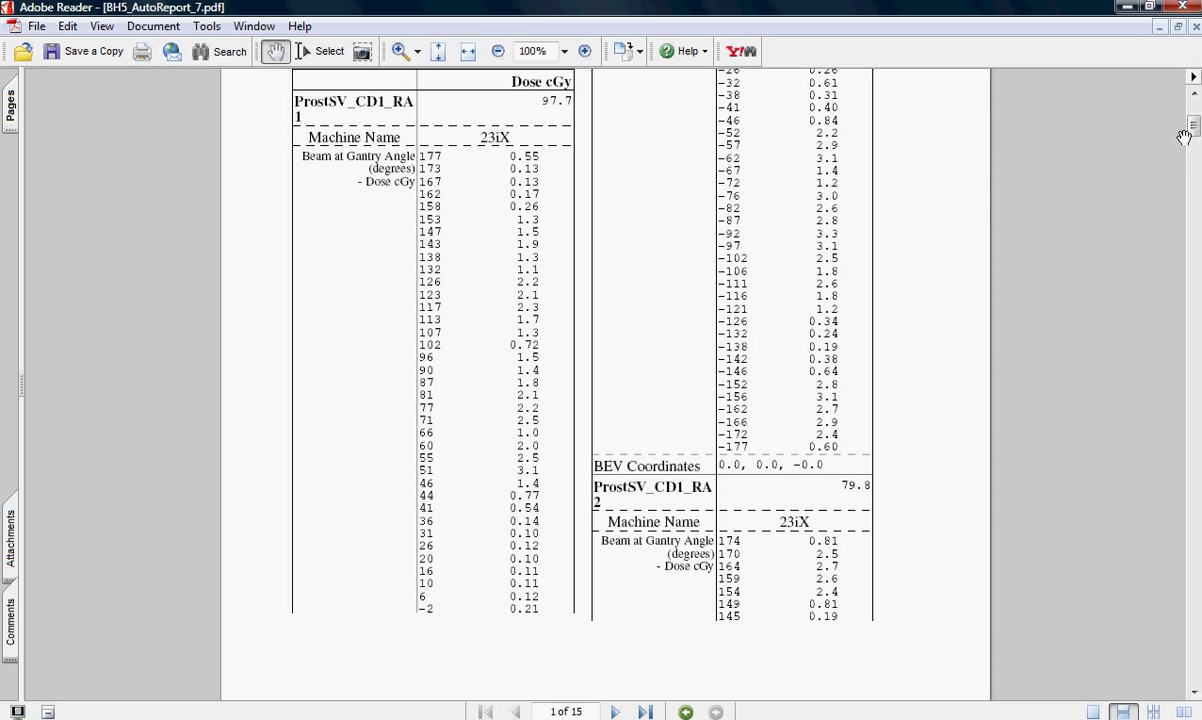
left_click_drag(1195, 134, 1195, 165)
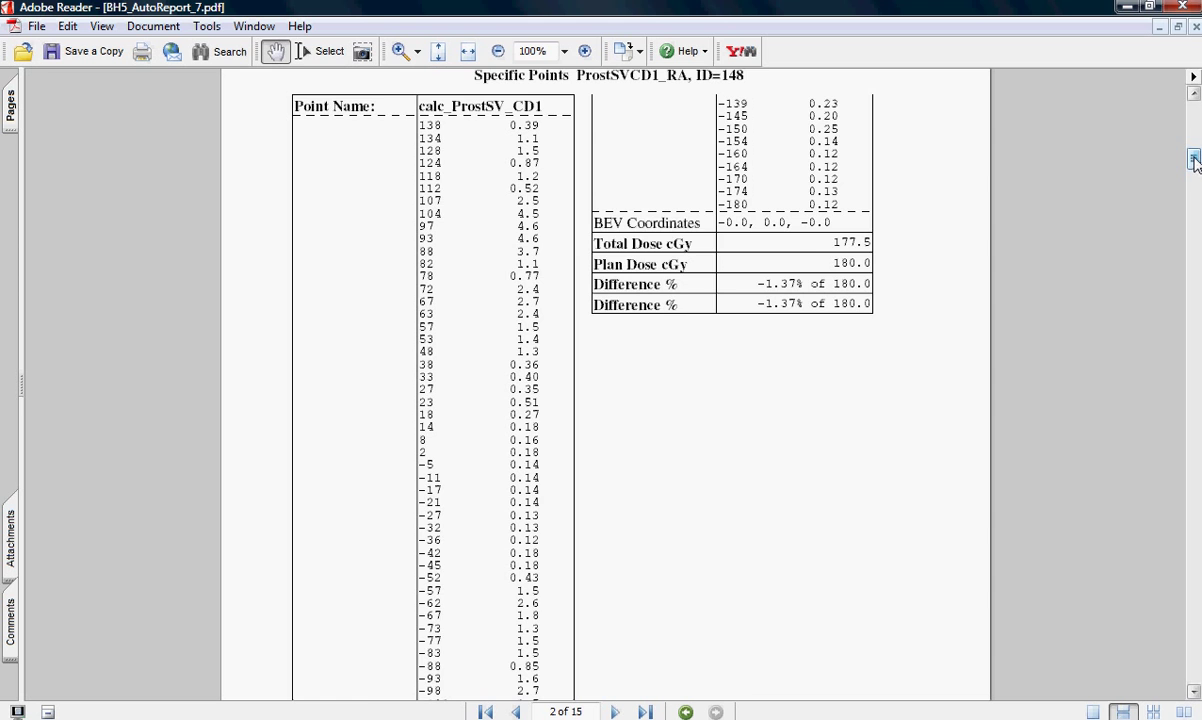
- Scroll past the 1D profile pages to the page 6 transverse isodose comparison
left_click_drag(1195, 160, 1195, 197)
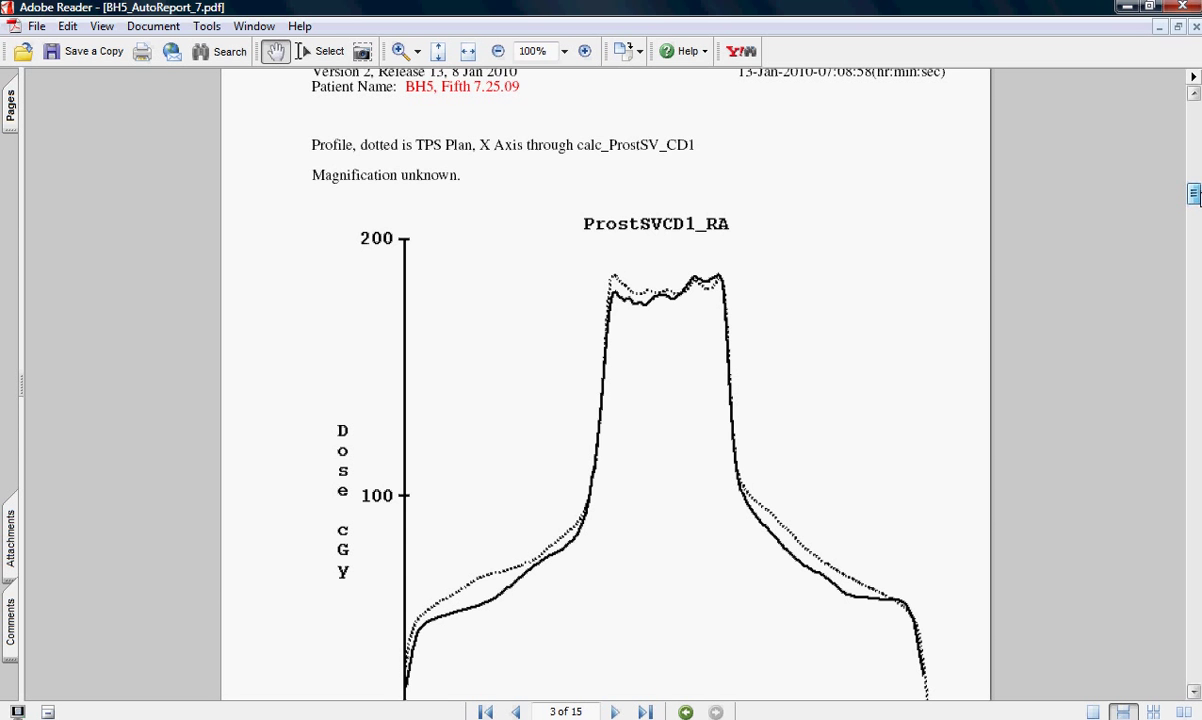
left_click_drag(1195, 195, 1195, 316)
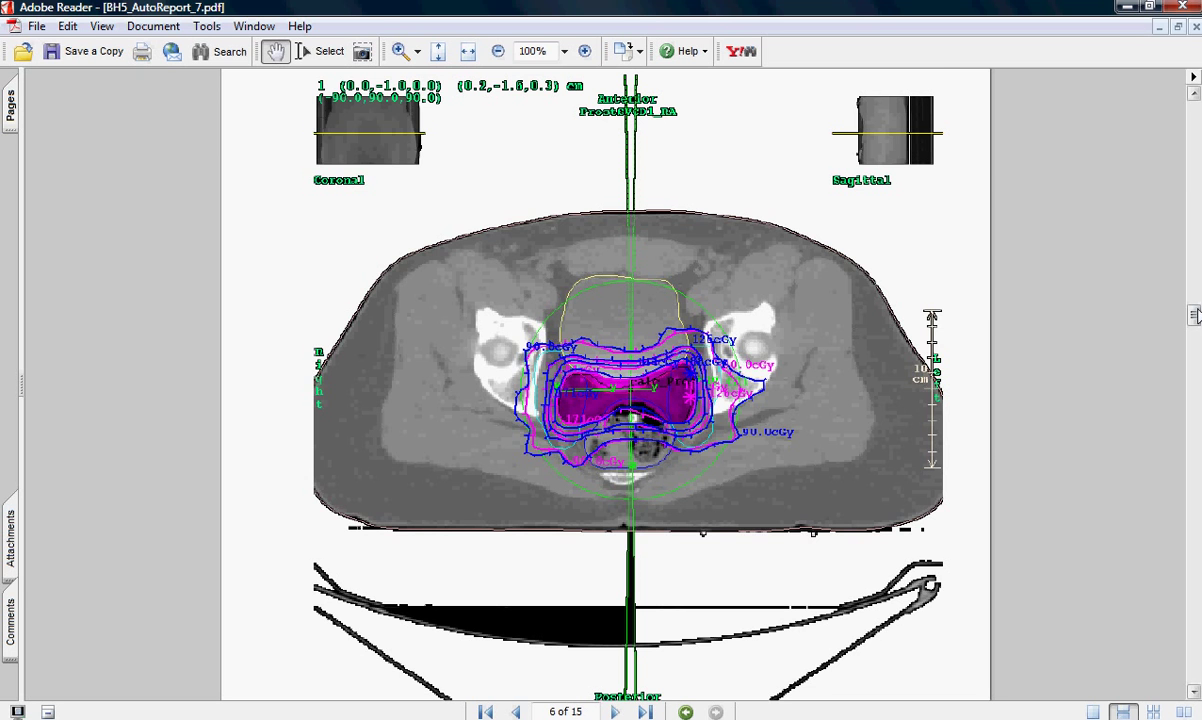
- Scroll the report from page 6 to page 9, the transverse gamma map through calc_ProstSV_CD1
left_click_drag(1197, 310, 1193, 395)
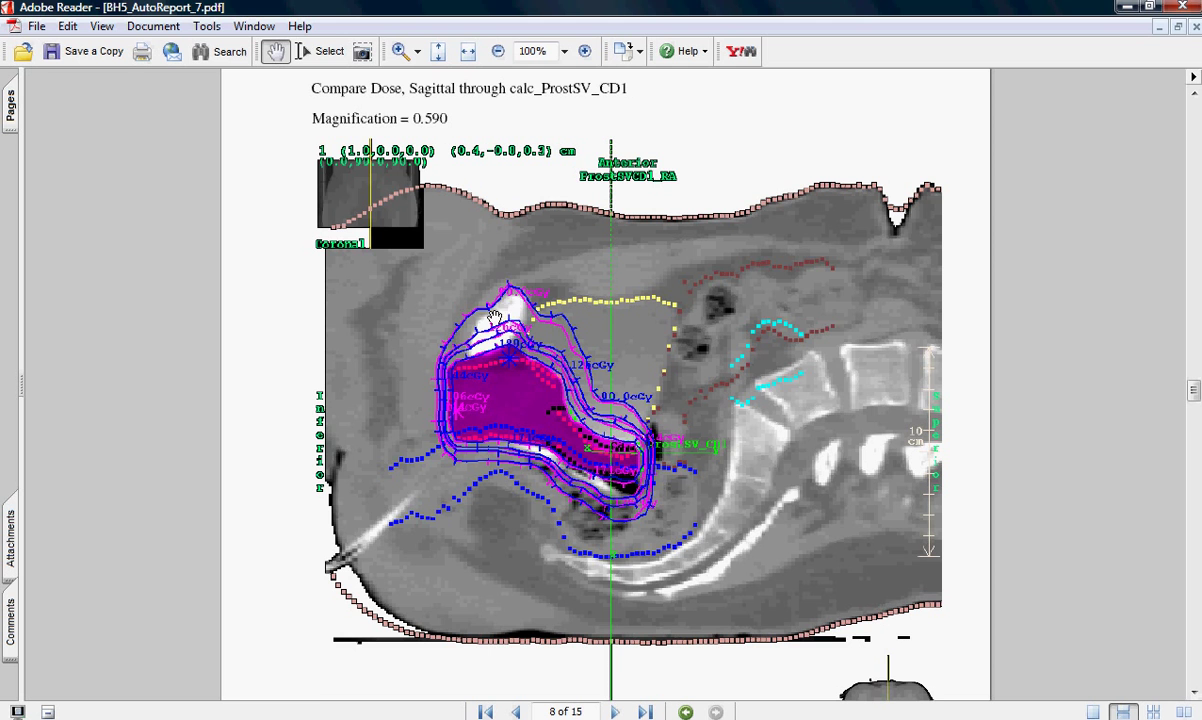
left_click_drag(1195, 395, 1194, 428)
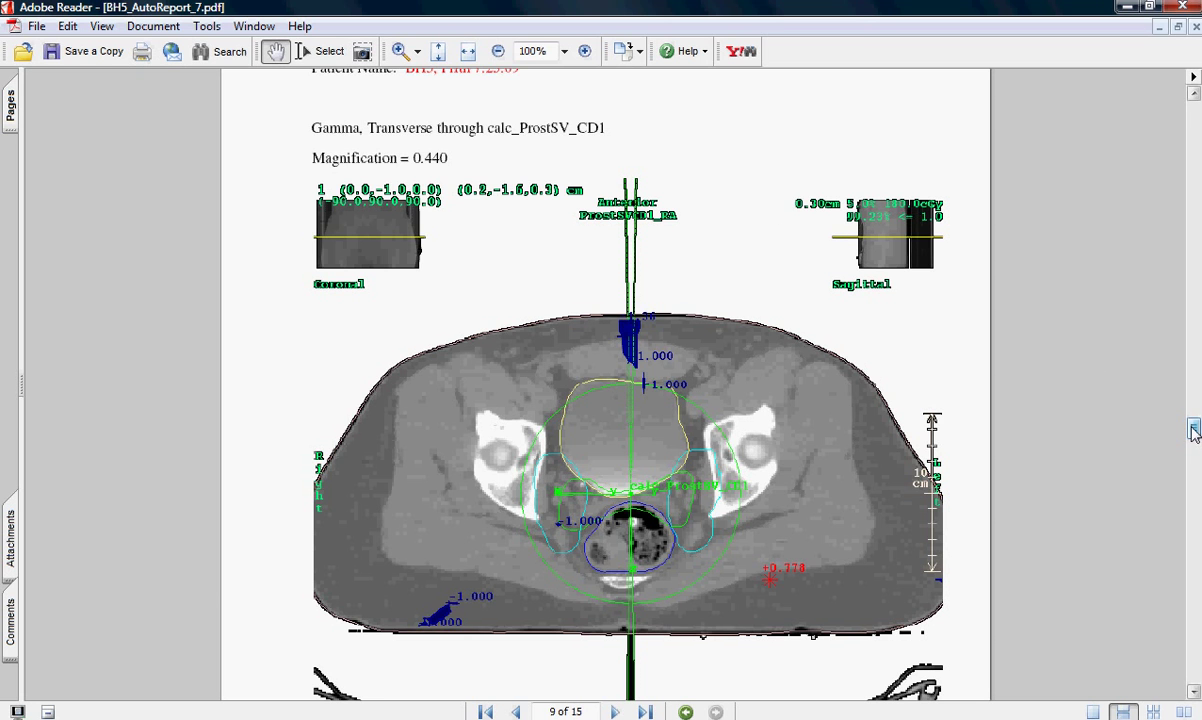
- Scroll past pages 10 and 11 to the page 12 BODY gamma histogram, max gamma 1.55
left_click_drag(1193, 432, 1184, 477)
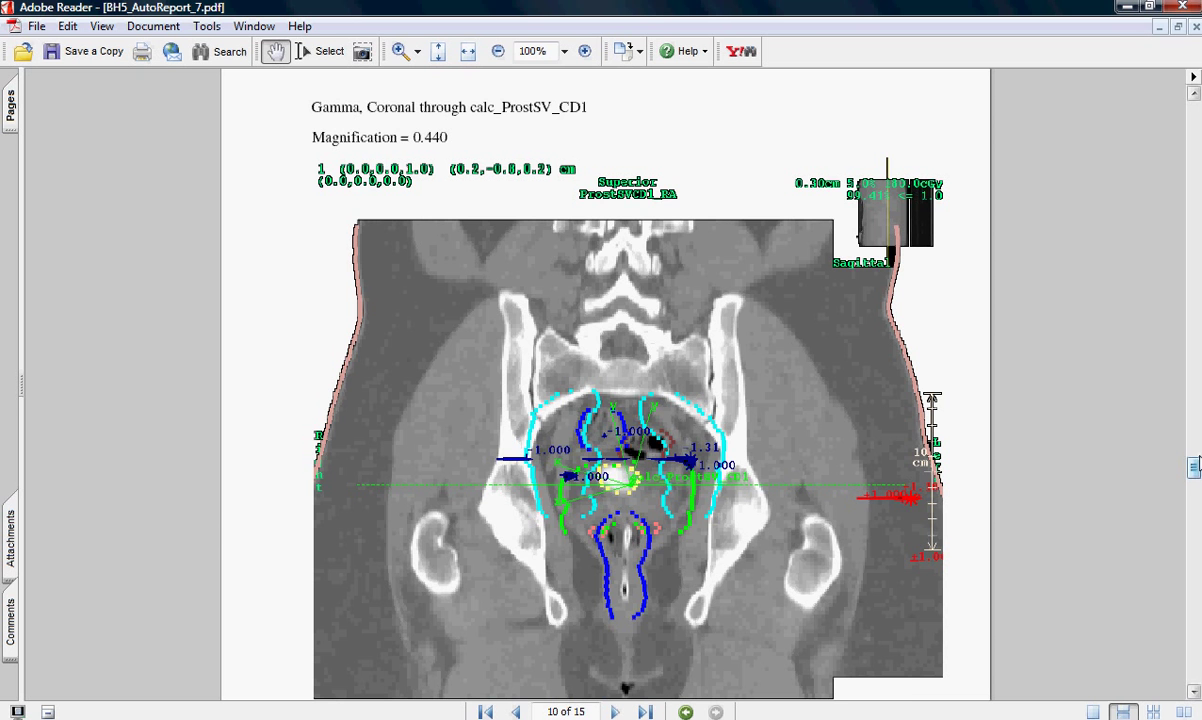
left_click_drag(1195, 468, 1195, 508)
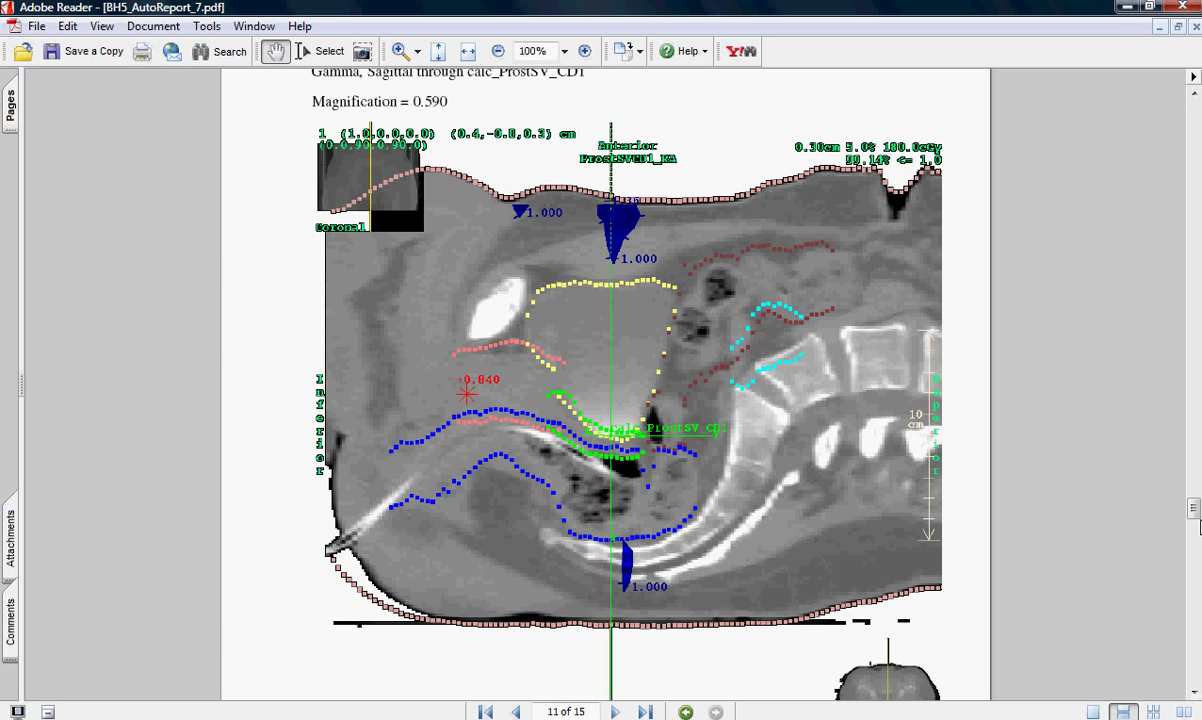
left_click_drag(1195, 511, 1194, 550)
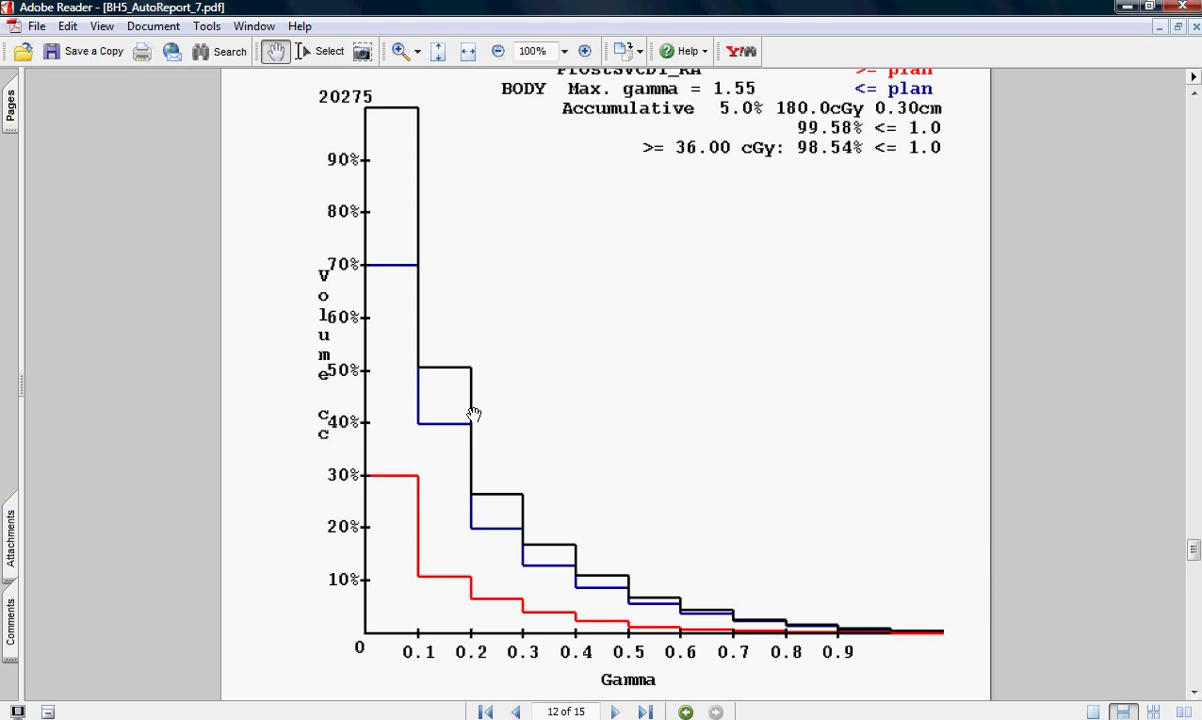
- Scroll past page 13 to the page 14 dose volume histogram for prostate, bladder, rectum and gut
left_click(1194, 580)
left_click_drag(1194, 580, 1194, 588)
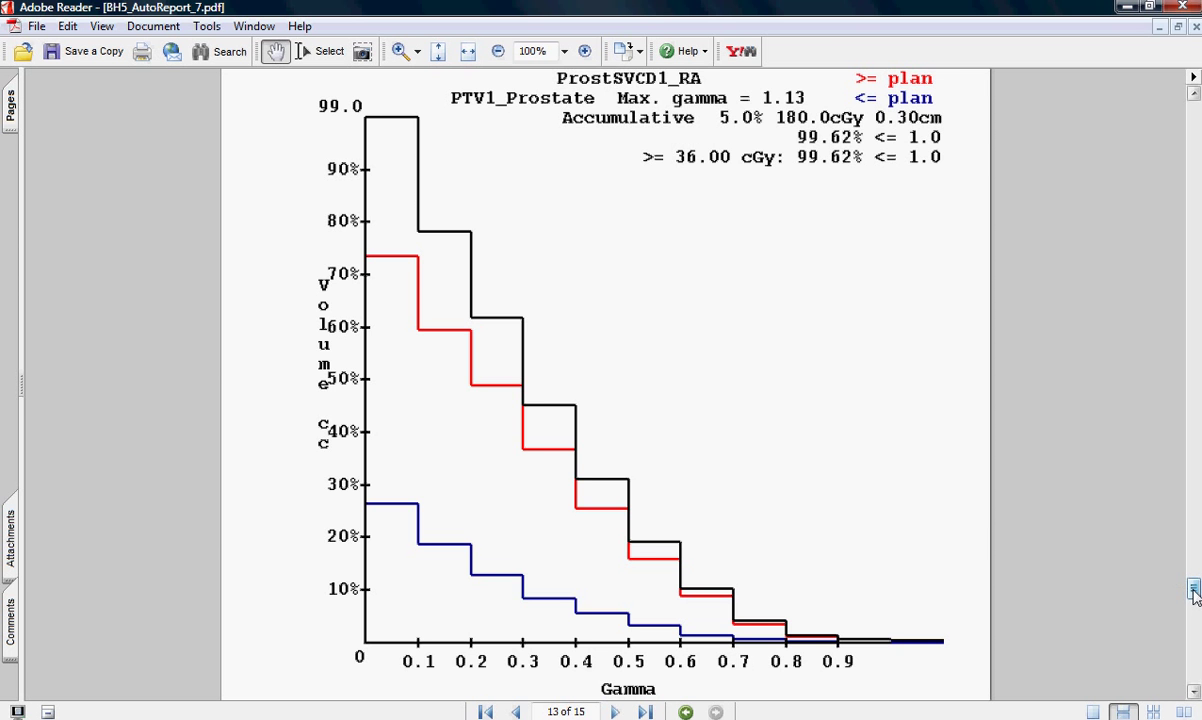
left_click_drag(1194, 597, 1194, 623)
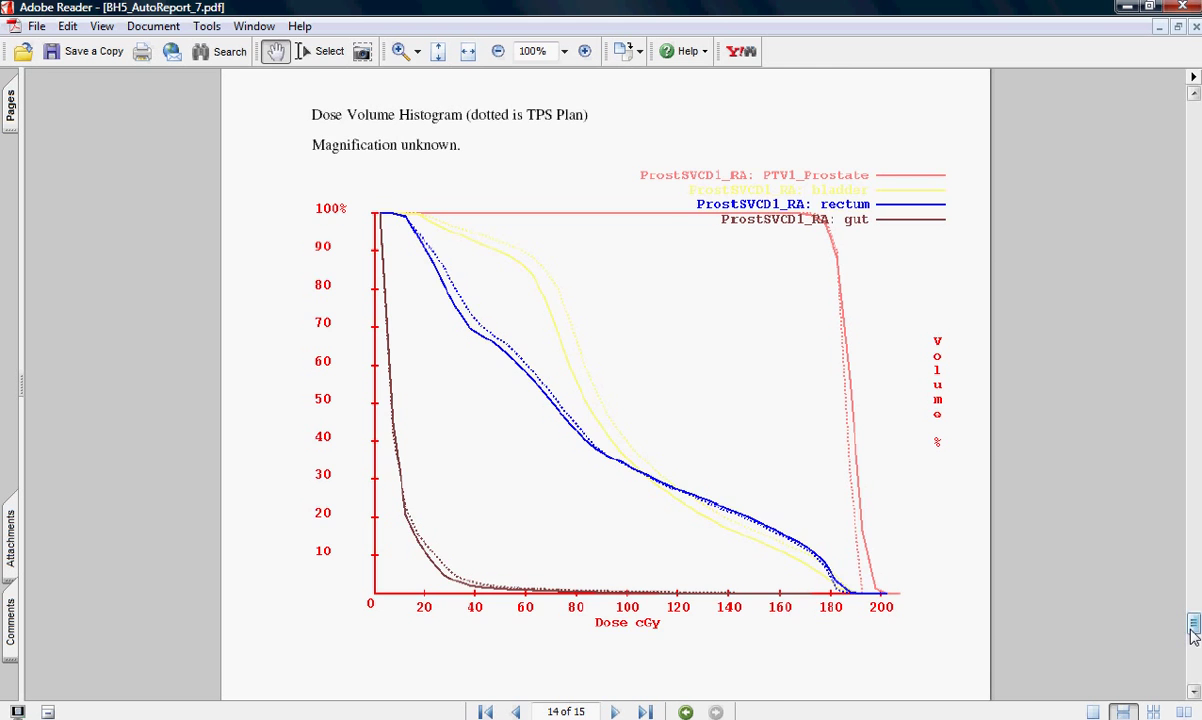
- Scroll to page 15, the reconstructed-versus-TPS dose volume statistics per organ
left_click_drag(1194, 627, 1194, 670)
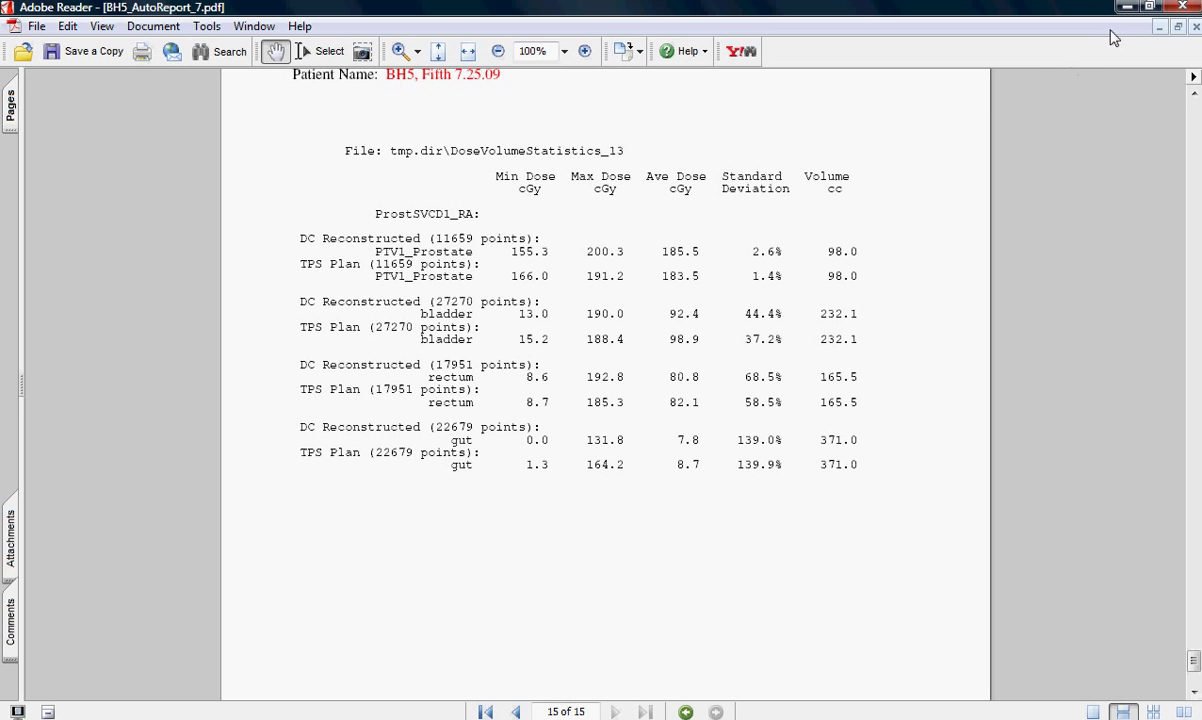
- Close the PDF and overlay a 170 cGy 2D dose comparison with DC Dose Tint on all views
left_click(1180, 8)
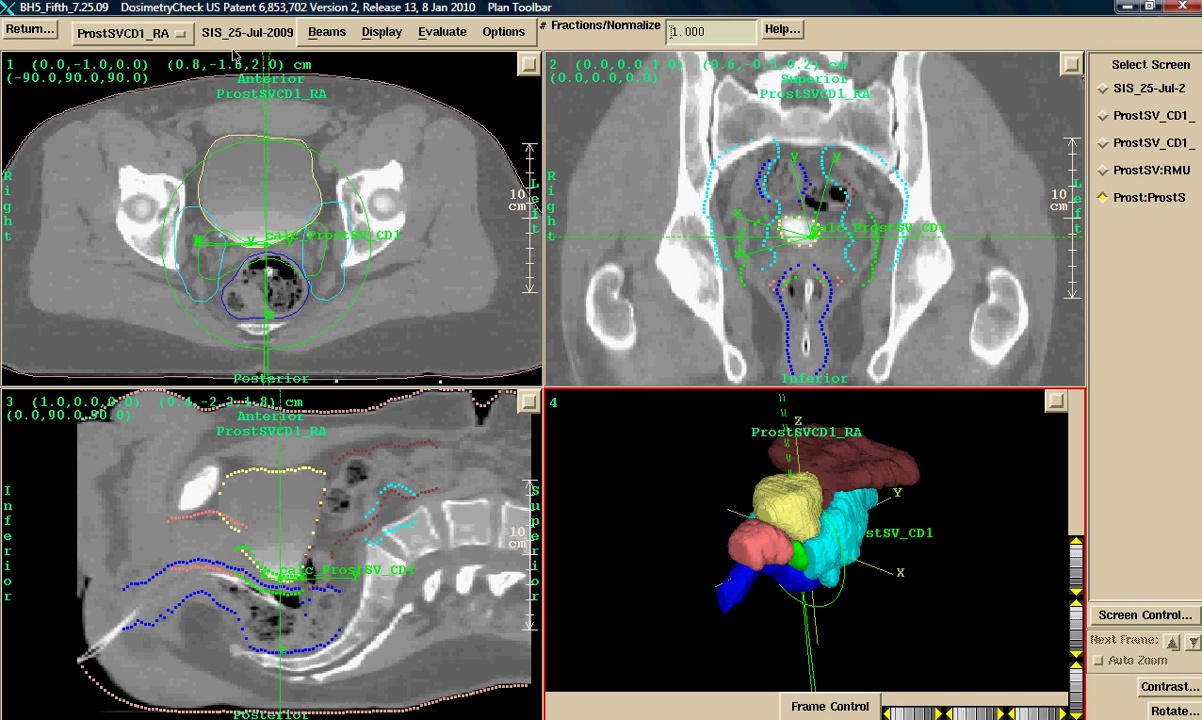
left_click(440, 33)
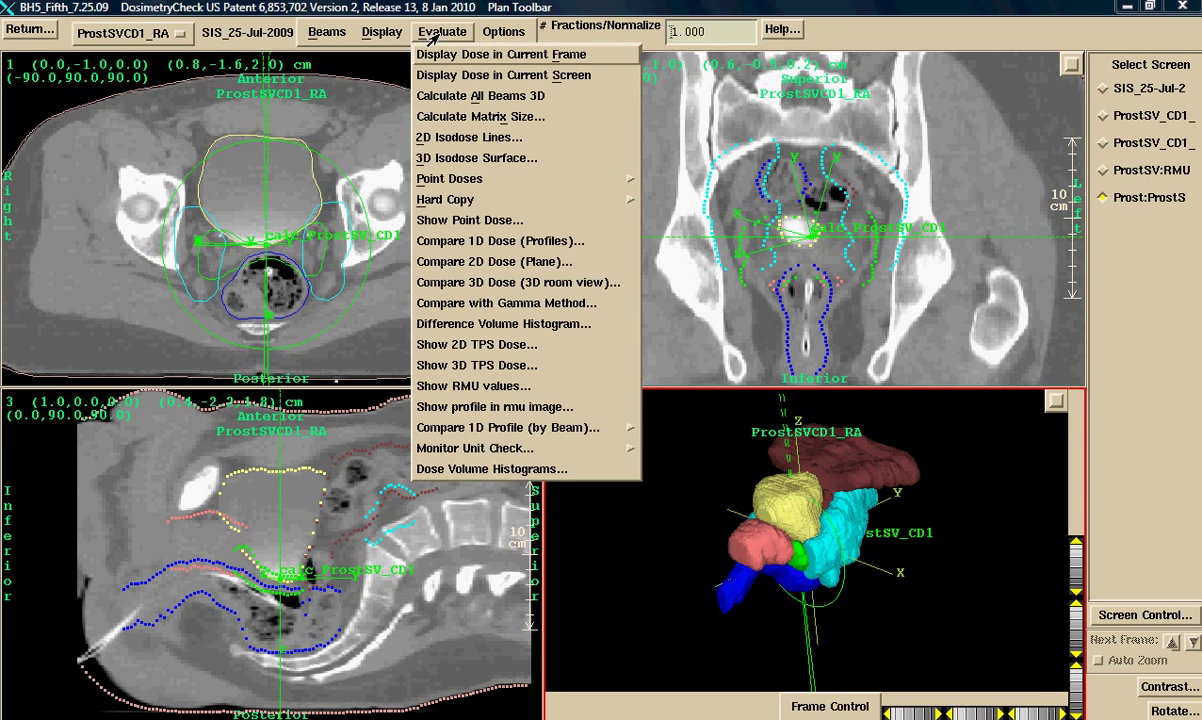
left_click(470, 264)
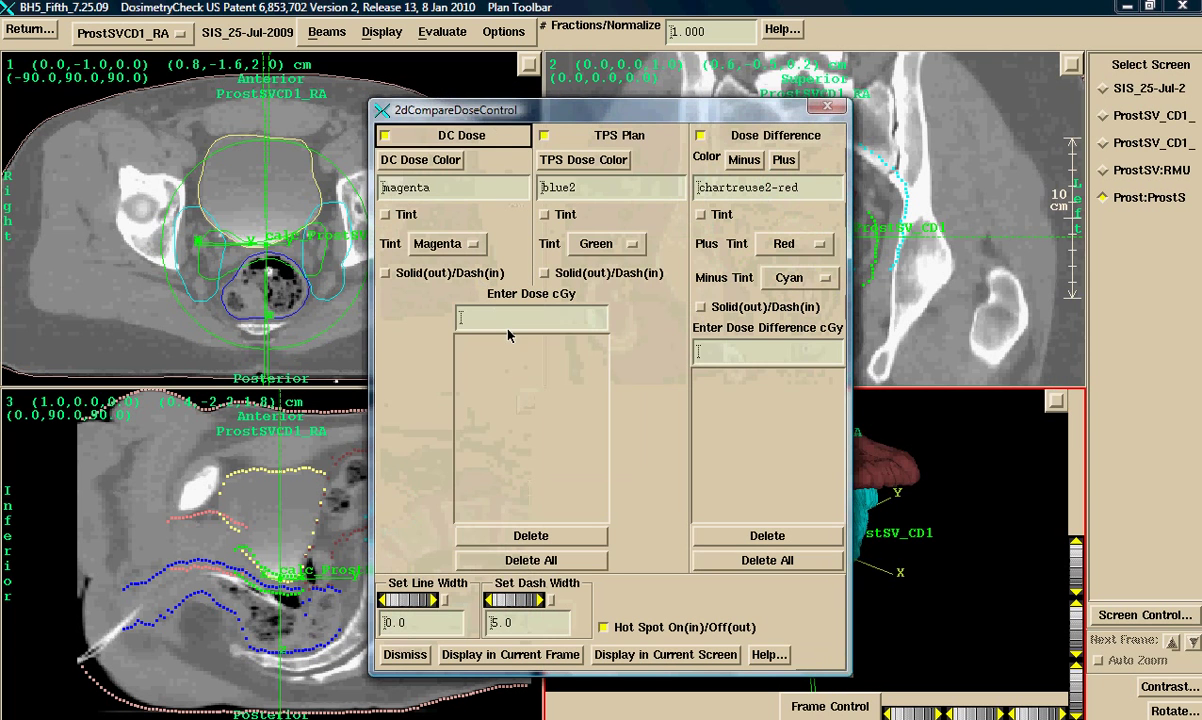
left_click(502, 320)
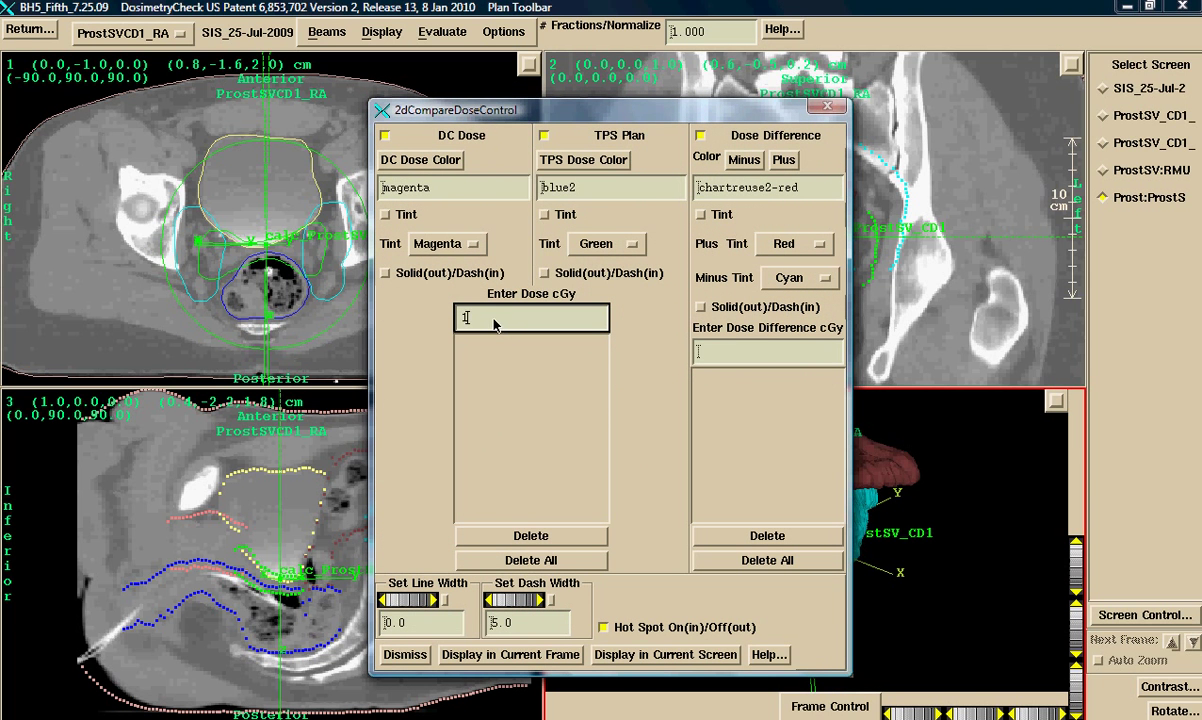
type("170")
key("Return")
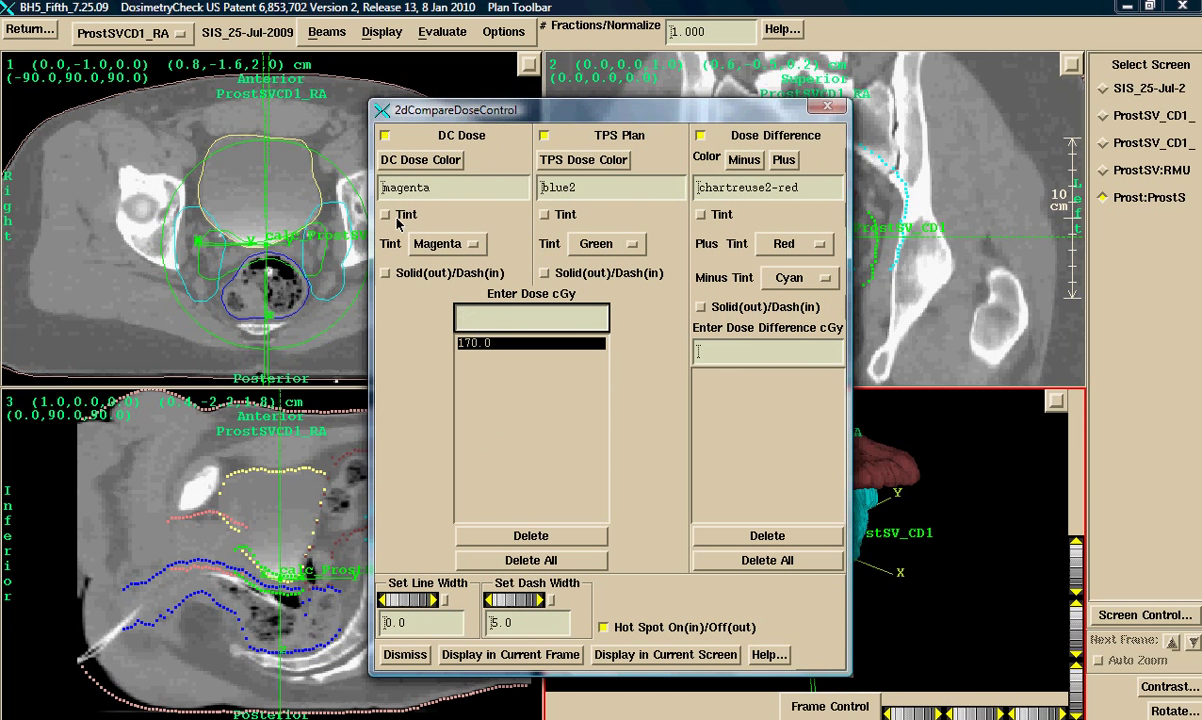
left_click(387, 215)
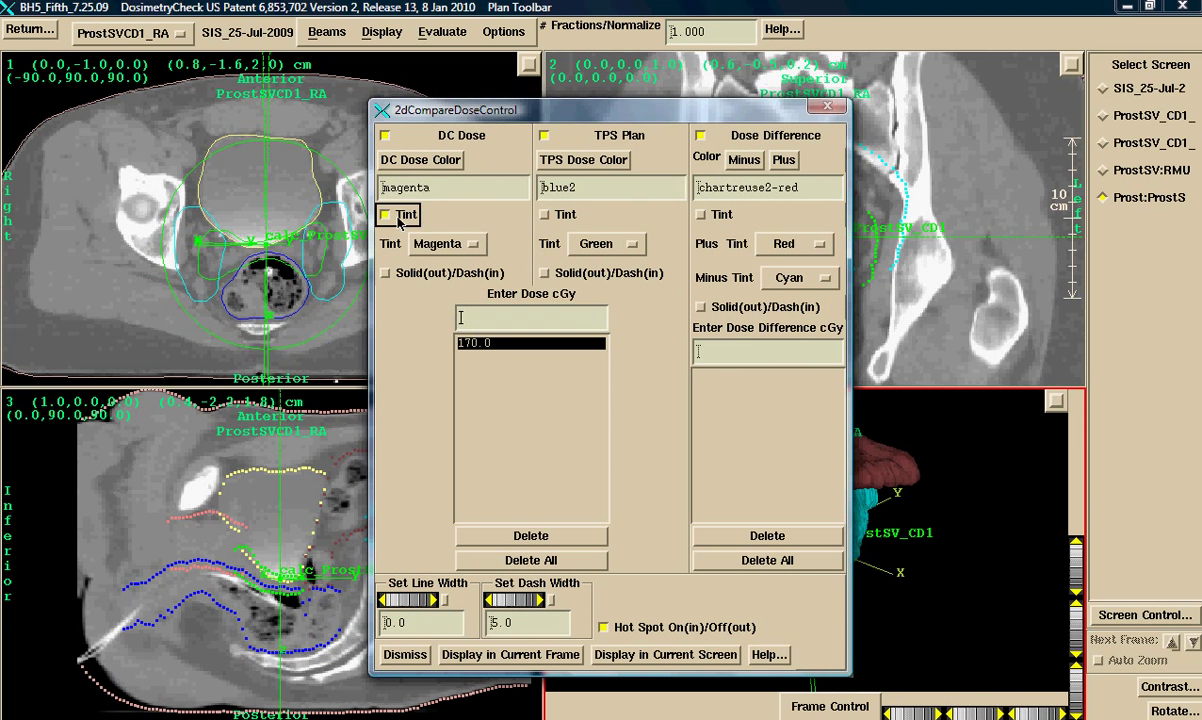
left_click(648, 655)
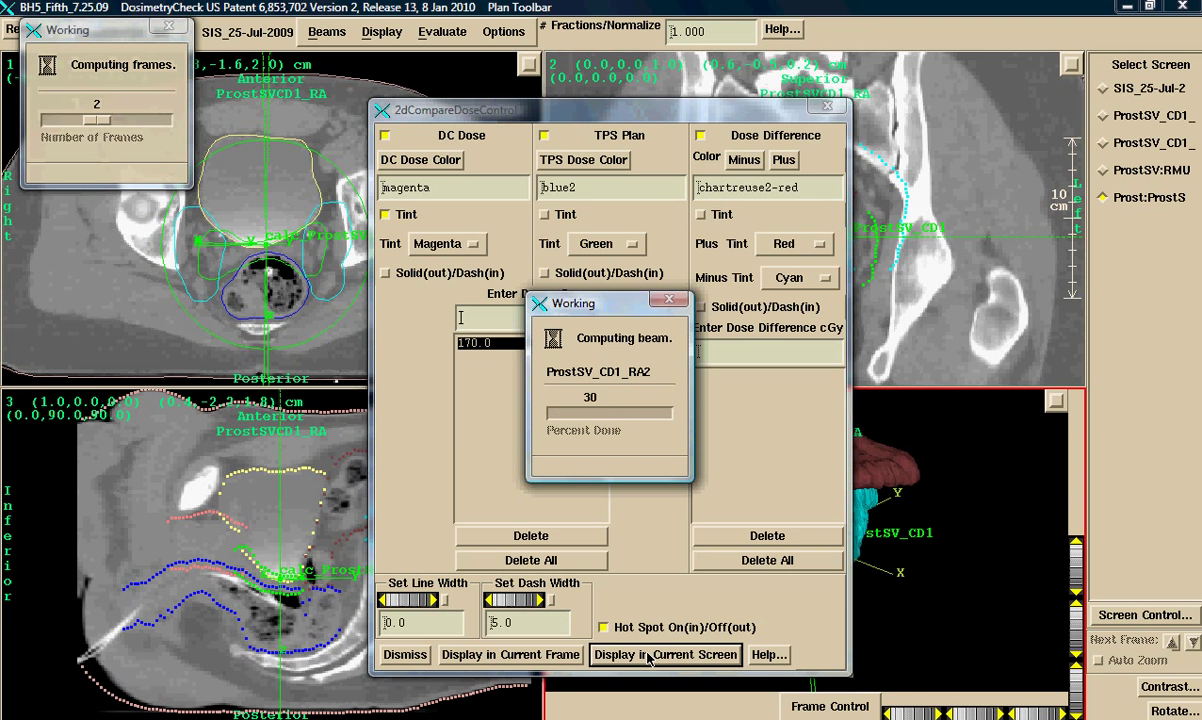
left_click(400, 655)
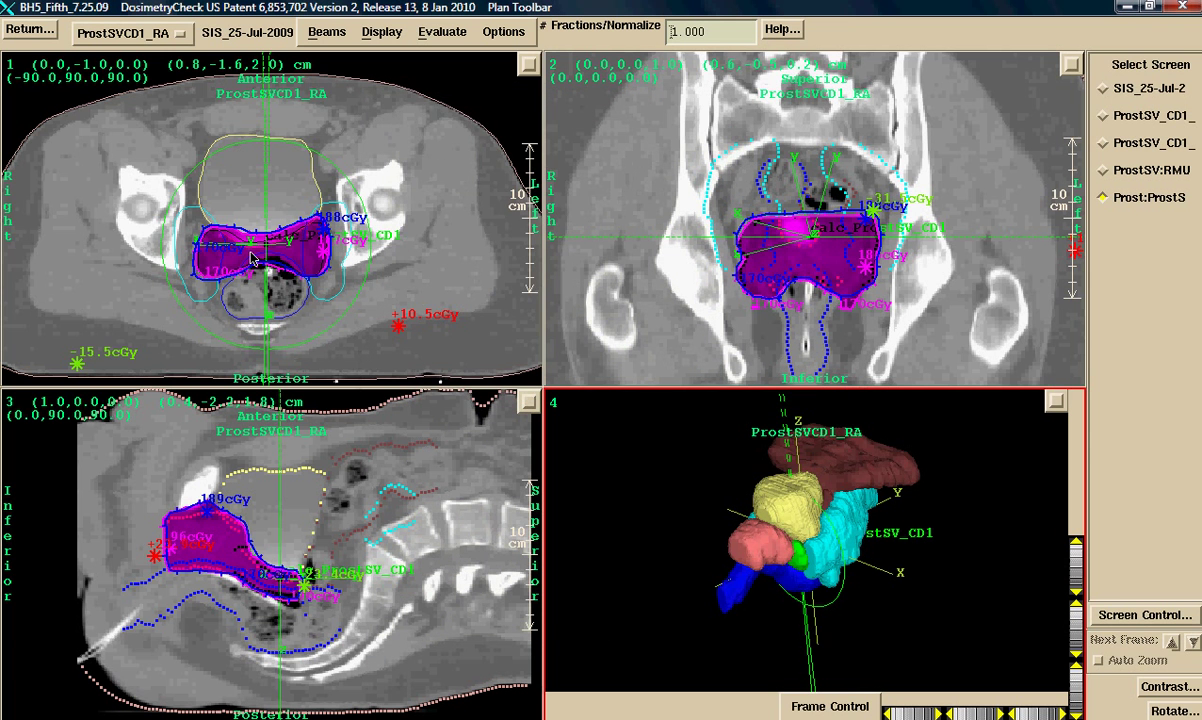
- Zoom in on the axial and sagittal images around the dose region
left_click(239, 243)
left_click(268, 205)
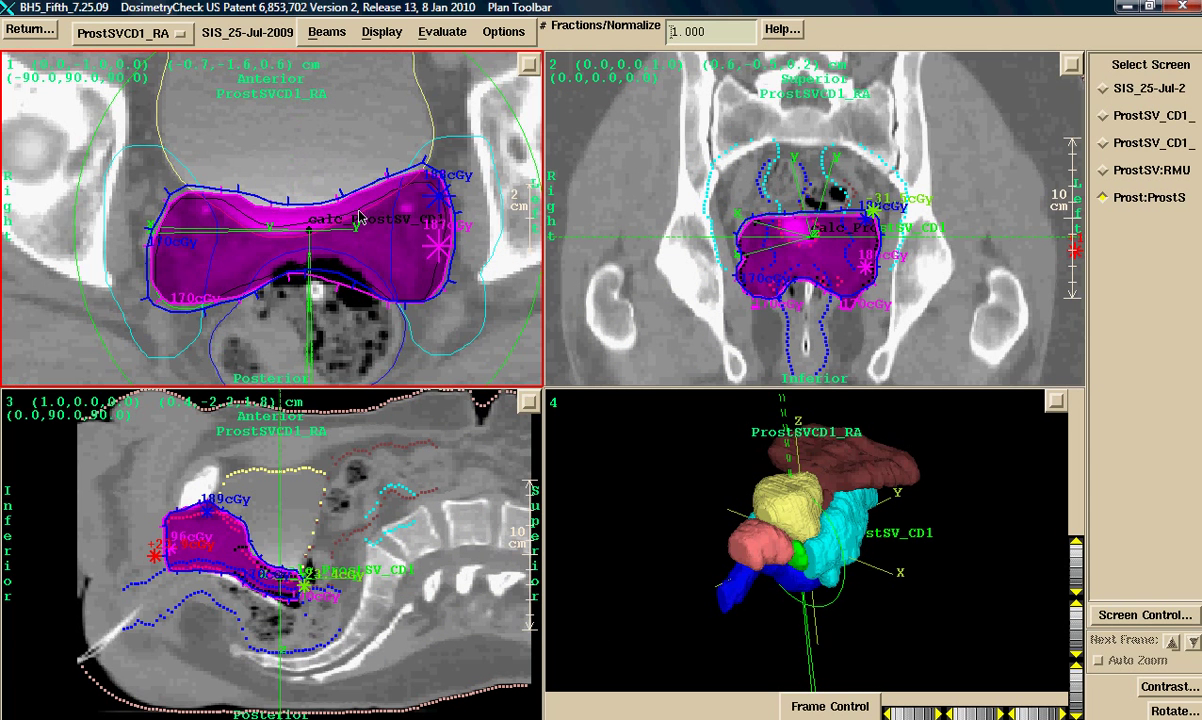
left_click(210, 562)
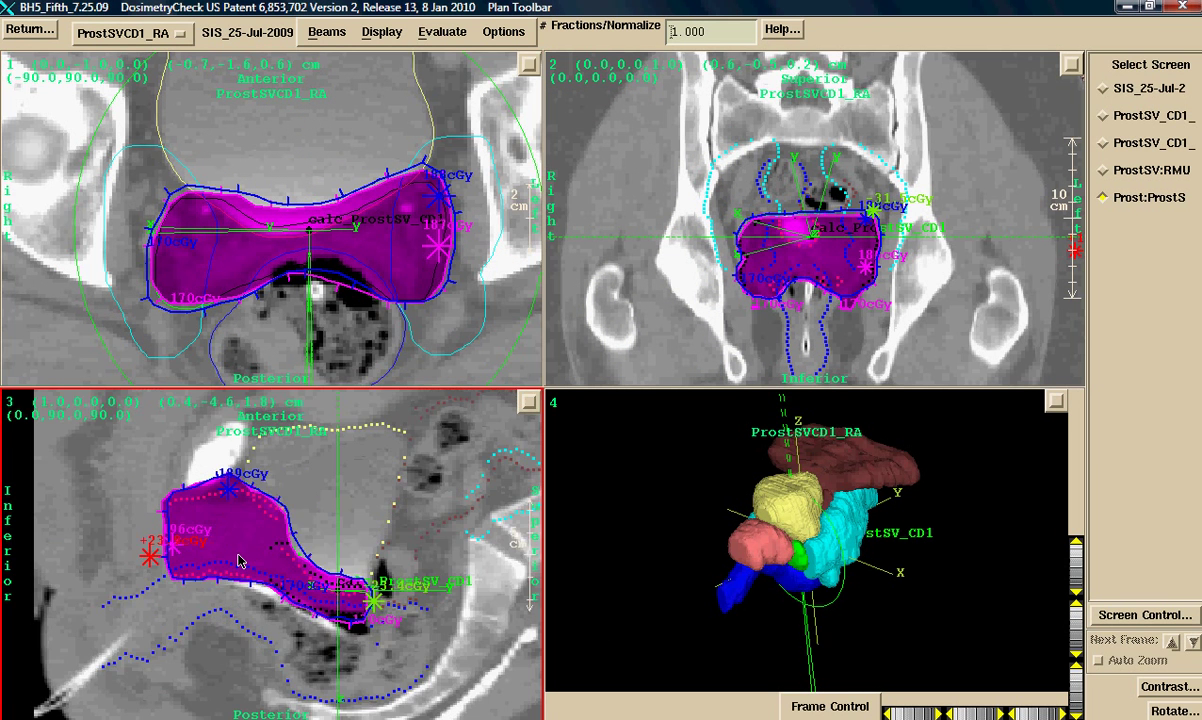
- Open the 3D isodose surface settings and update the dose shown in the image views
left_click(445, 32)
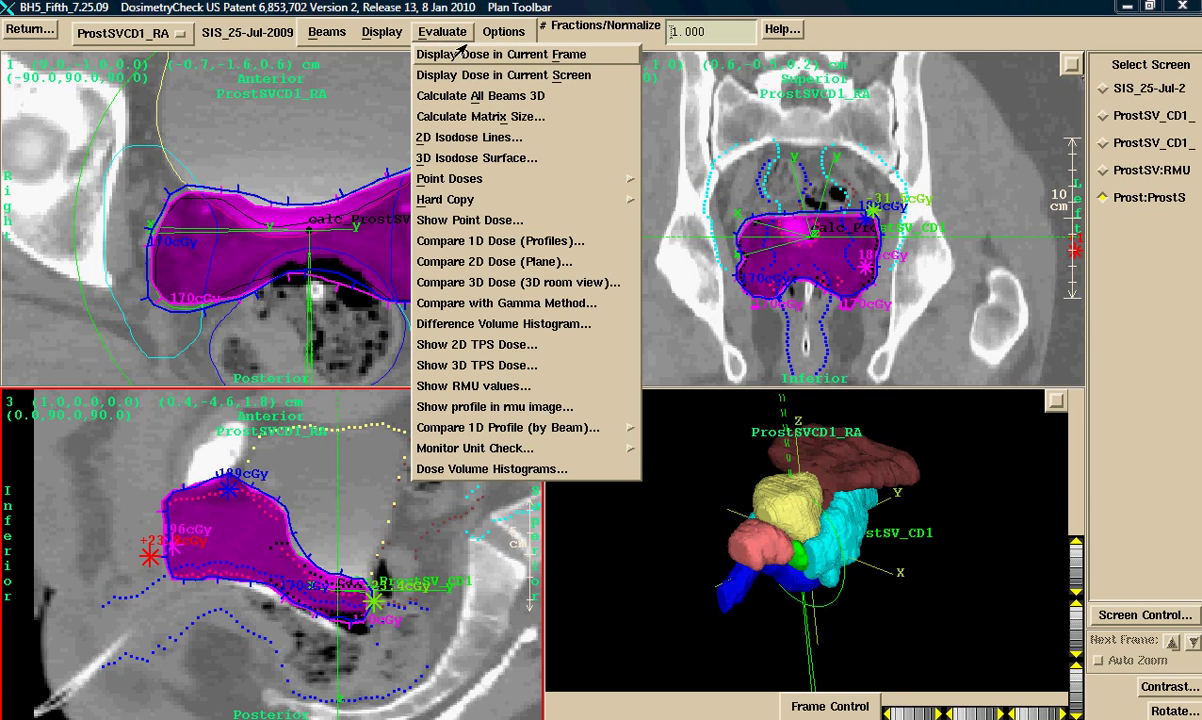
left_click(480, 158)
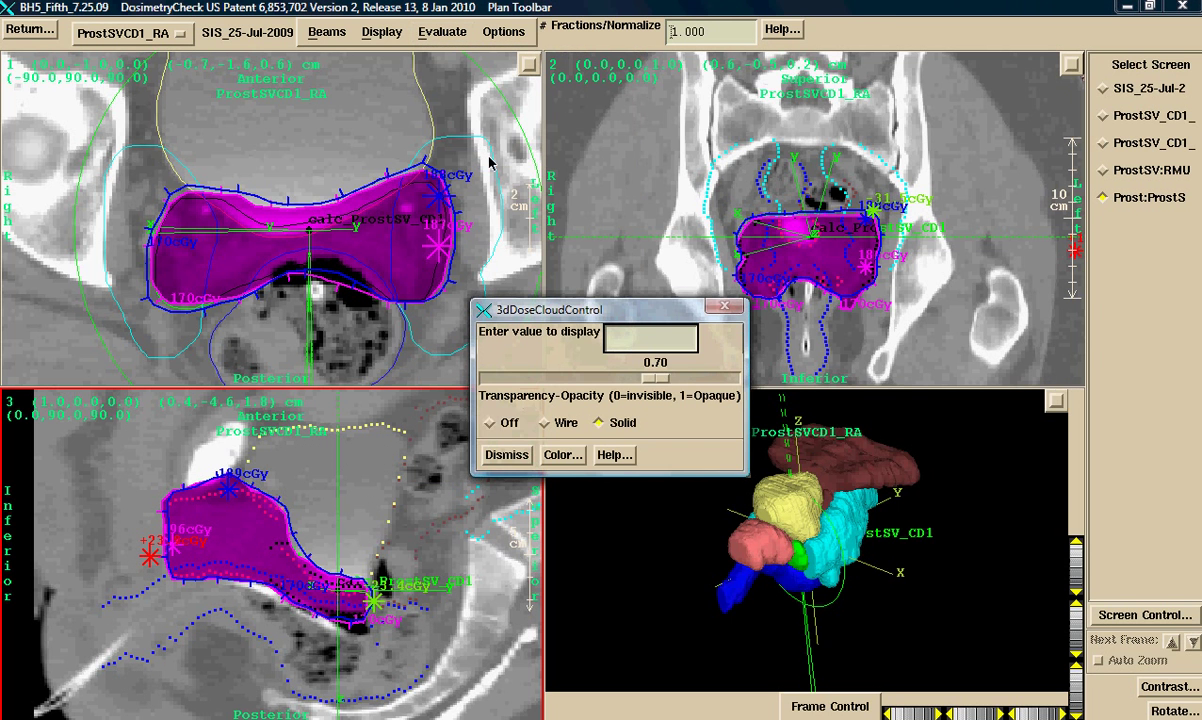
type("1")
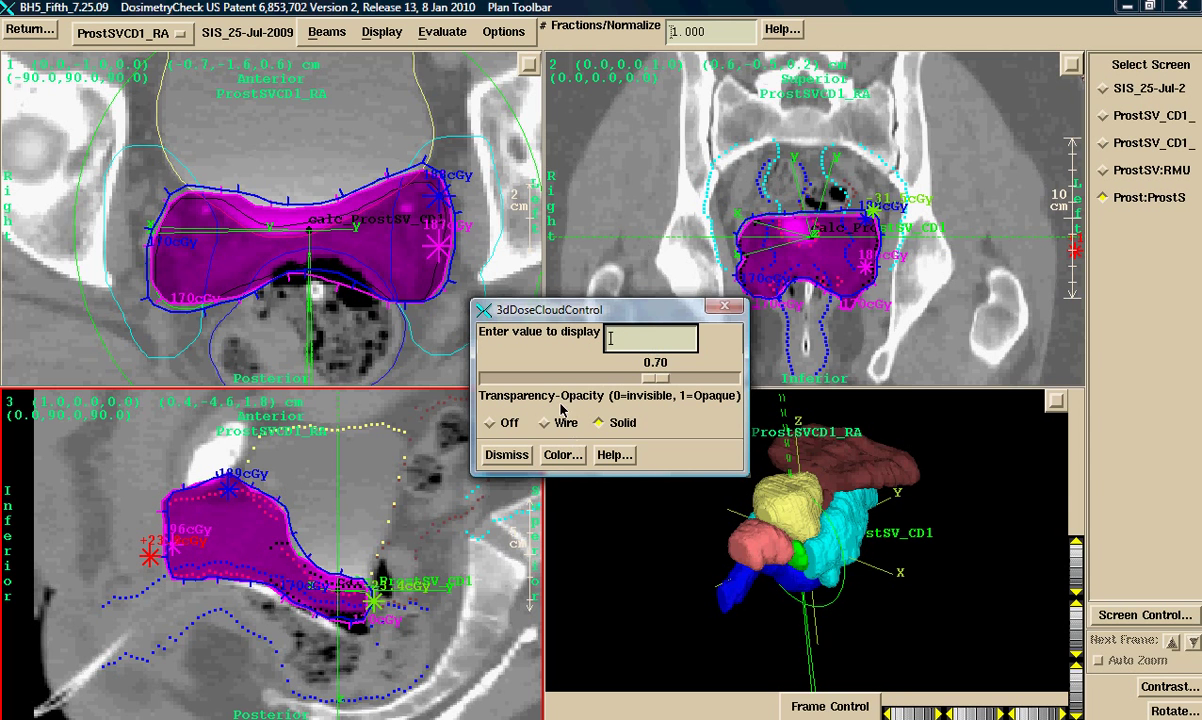
left_click(440, 33)
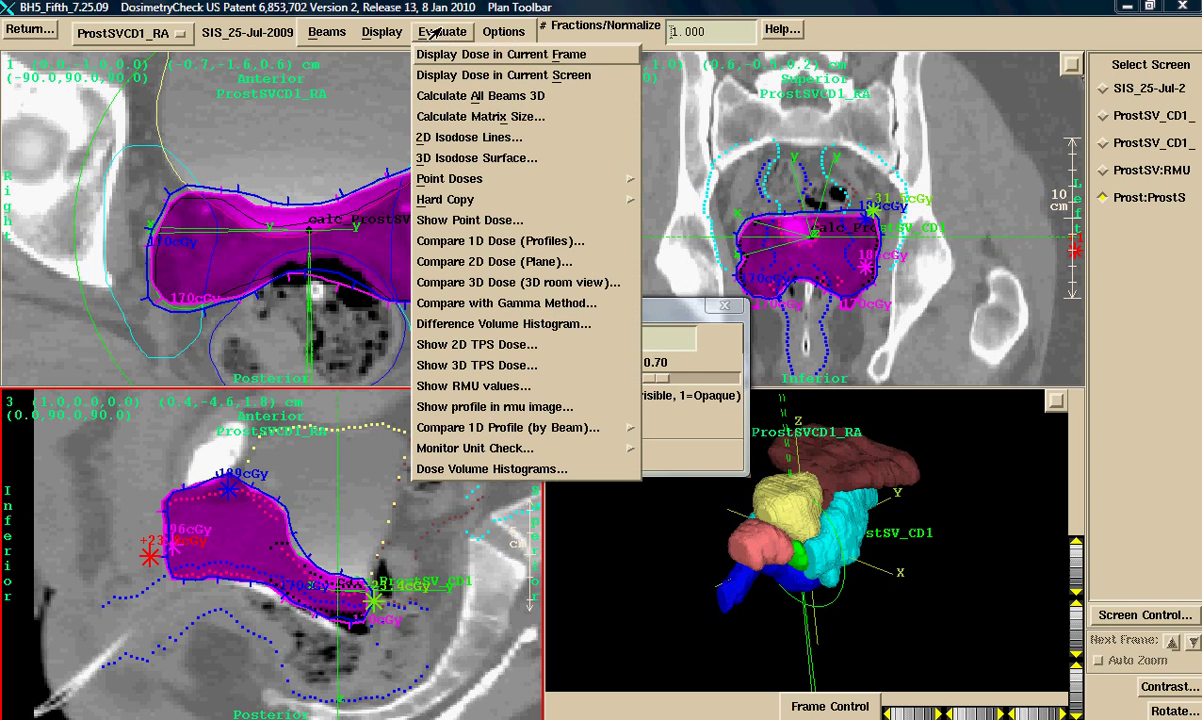
left_click(497, 54)
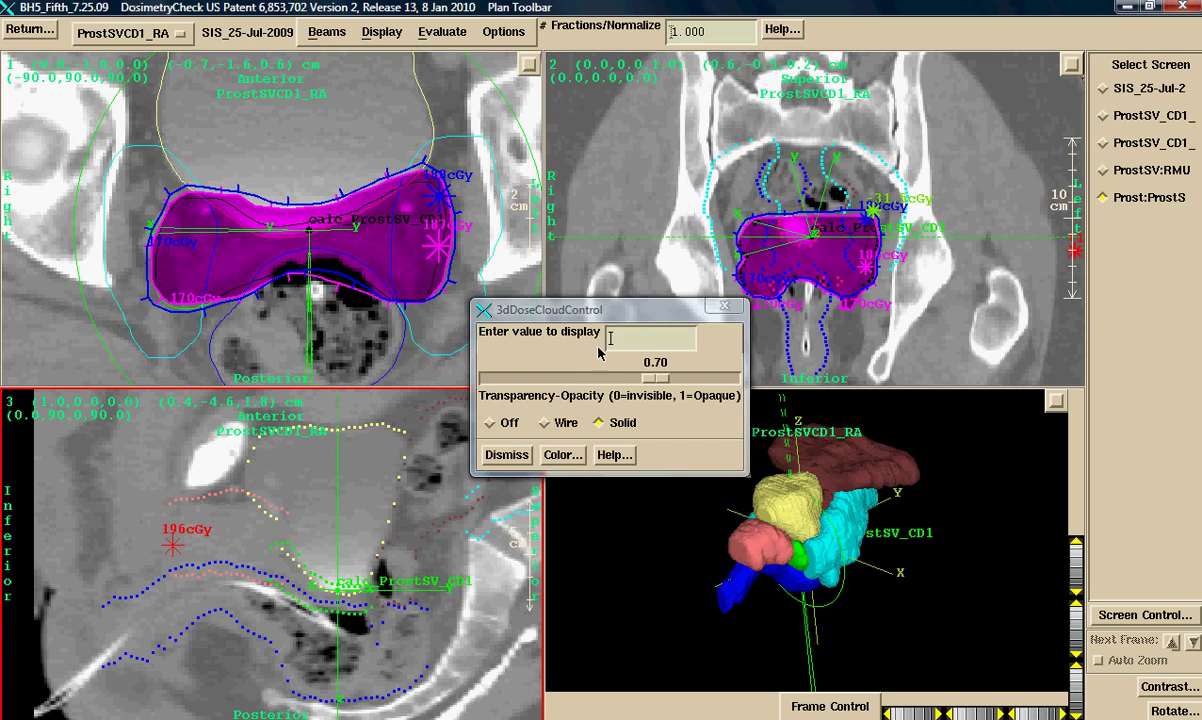
left_click(637, 339)
type("1")
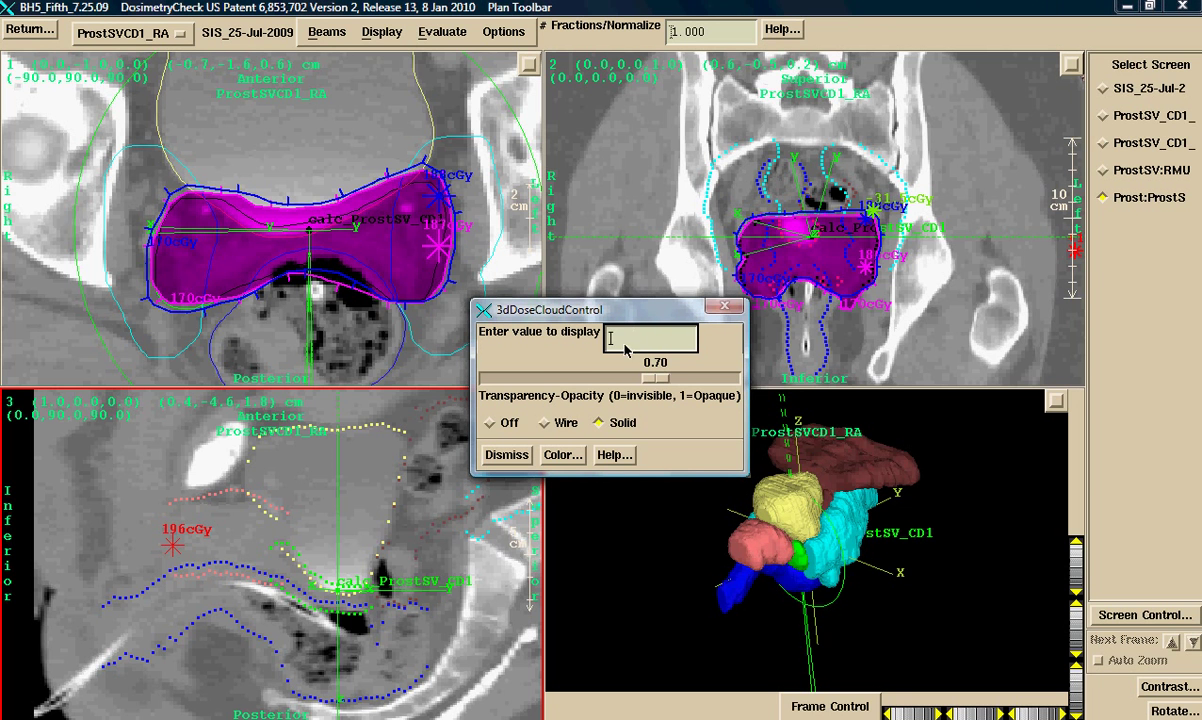
- Display the dose in the current screen and set the 3D isodose surface to 165 cGy
left_click(440, 34)
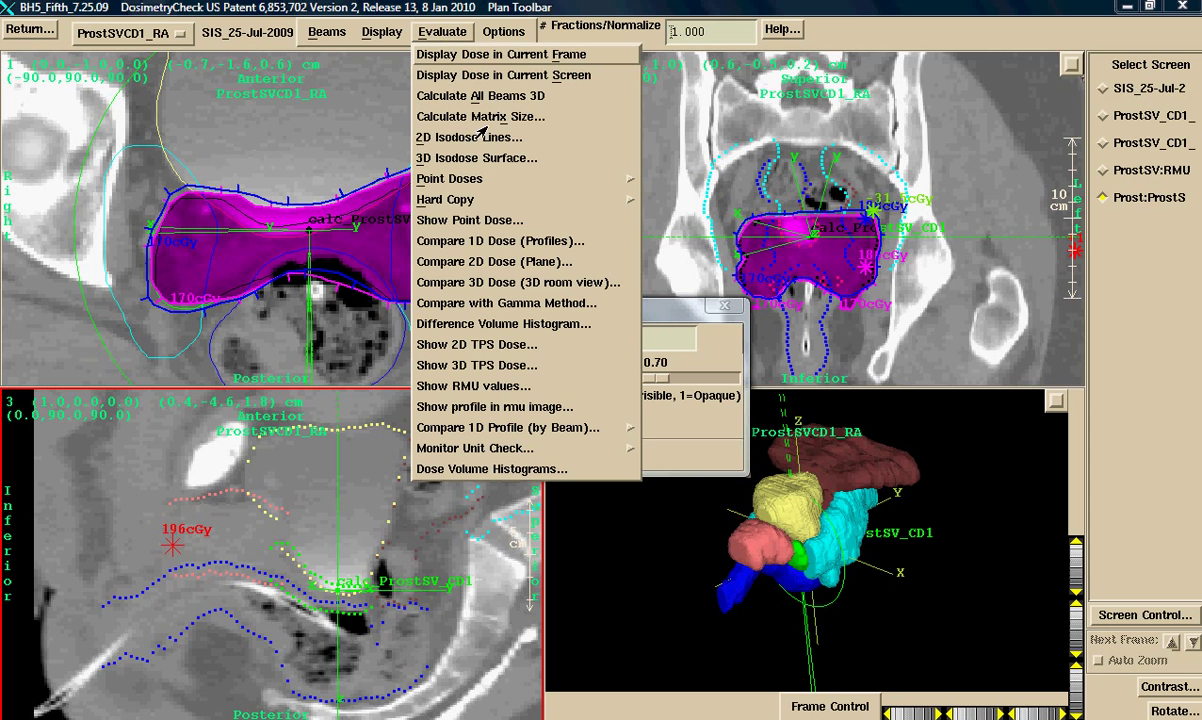
left_click(520, 75)
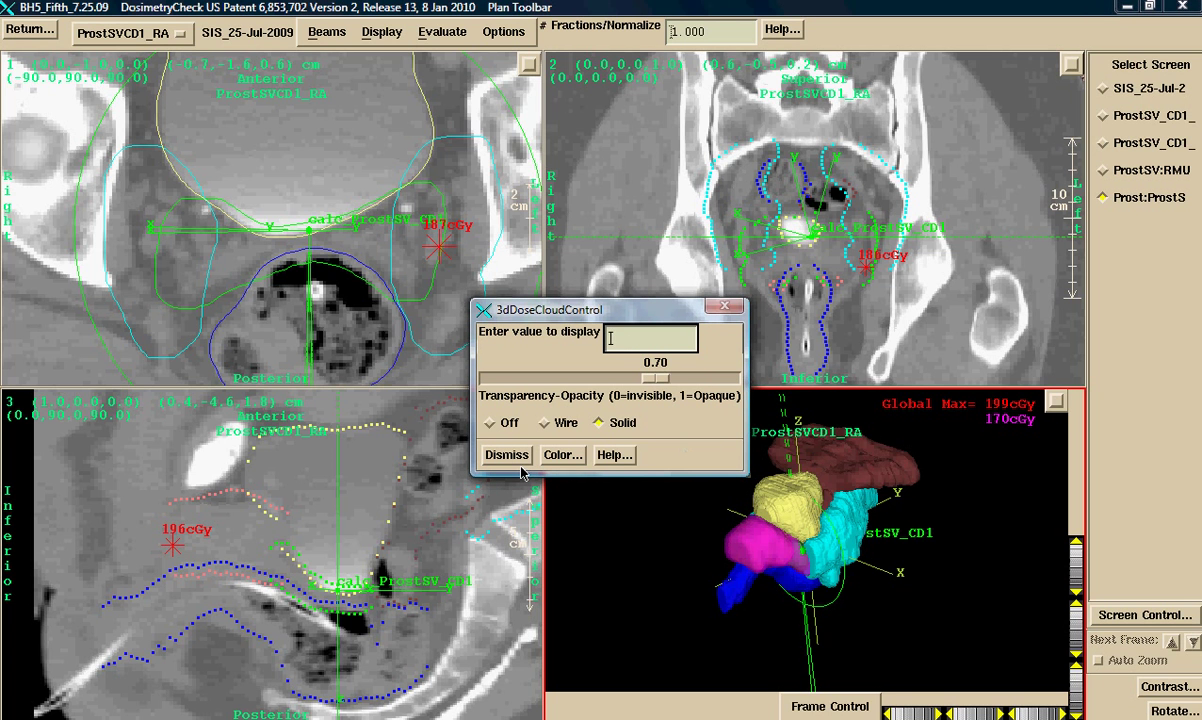
type("165")
key("Return")
- Maximize and rotate the 3D view, and set the 165 cGy dose cloud opacity to 0.77
left_click_drag(620, 302, 329, 61)
left_click(1057, 402)
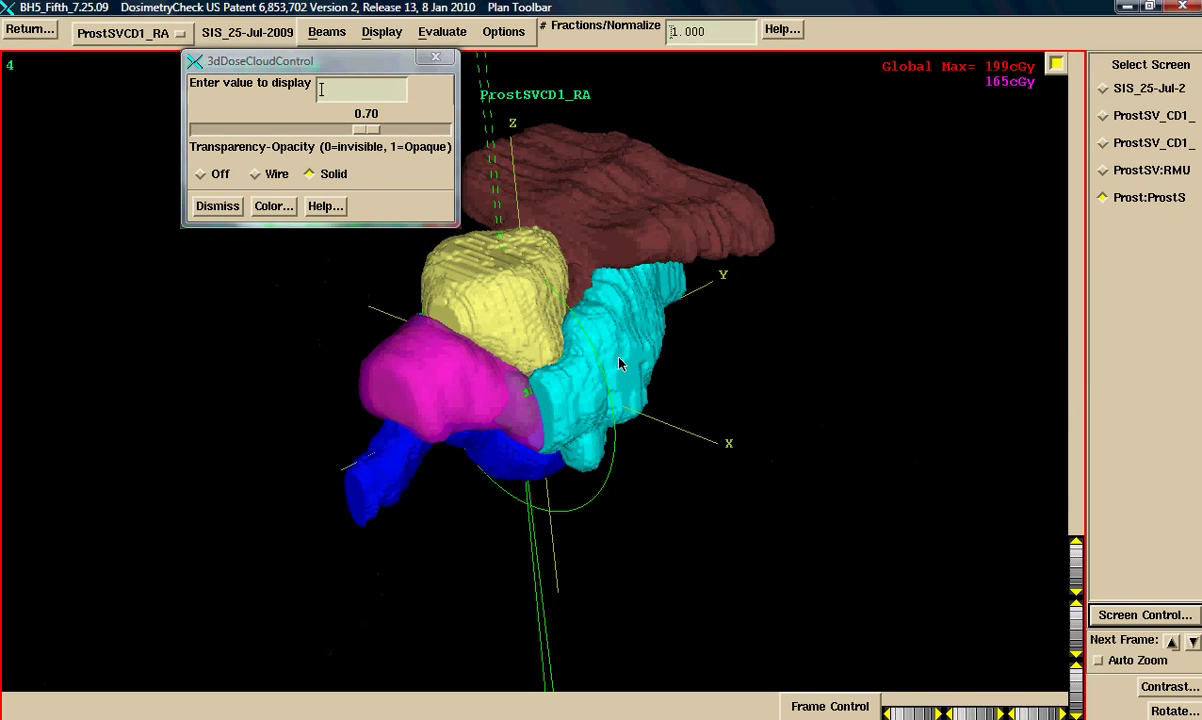
left_click_drag(374, 320, 161, 424)
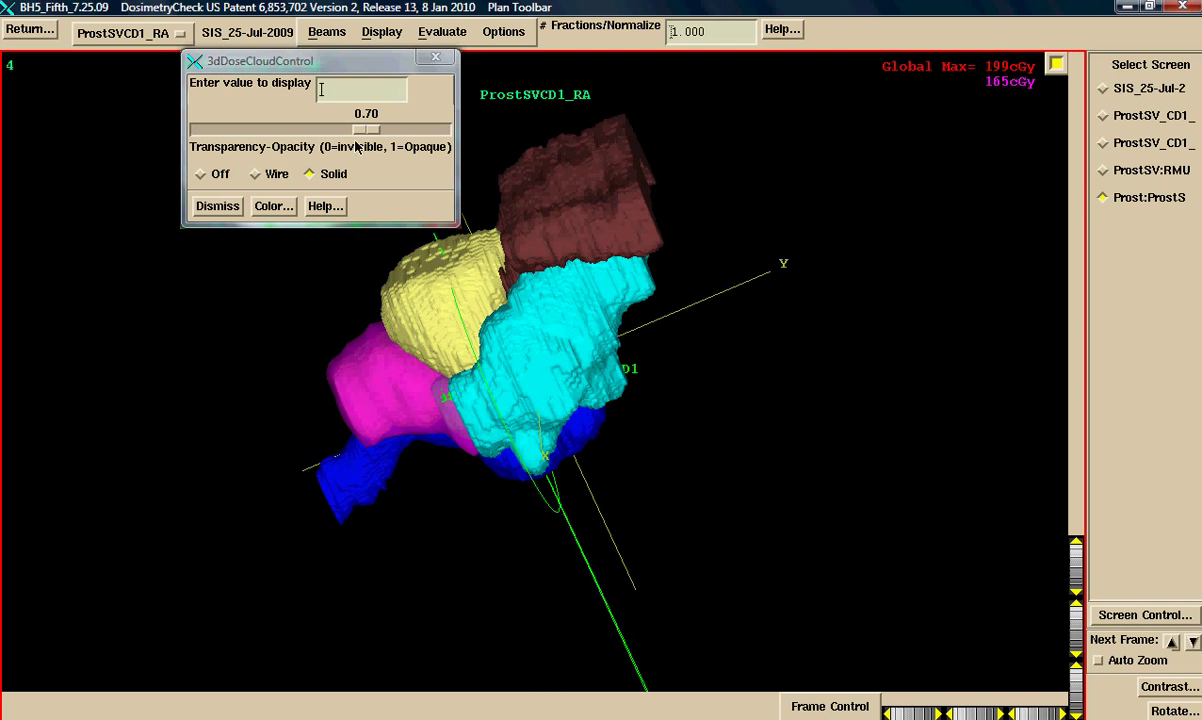
left_click_drag(365, 131, 386, 146)
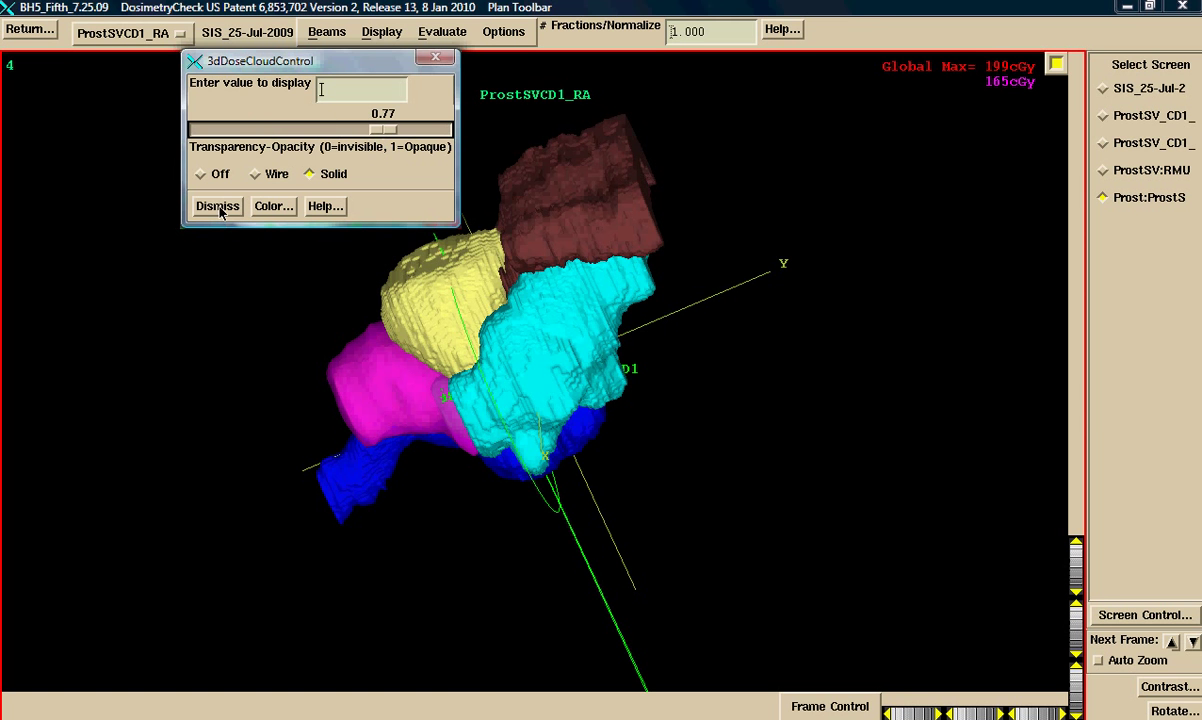
left_click(212, 206)
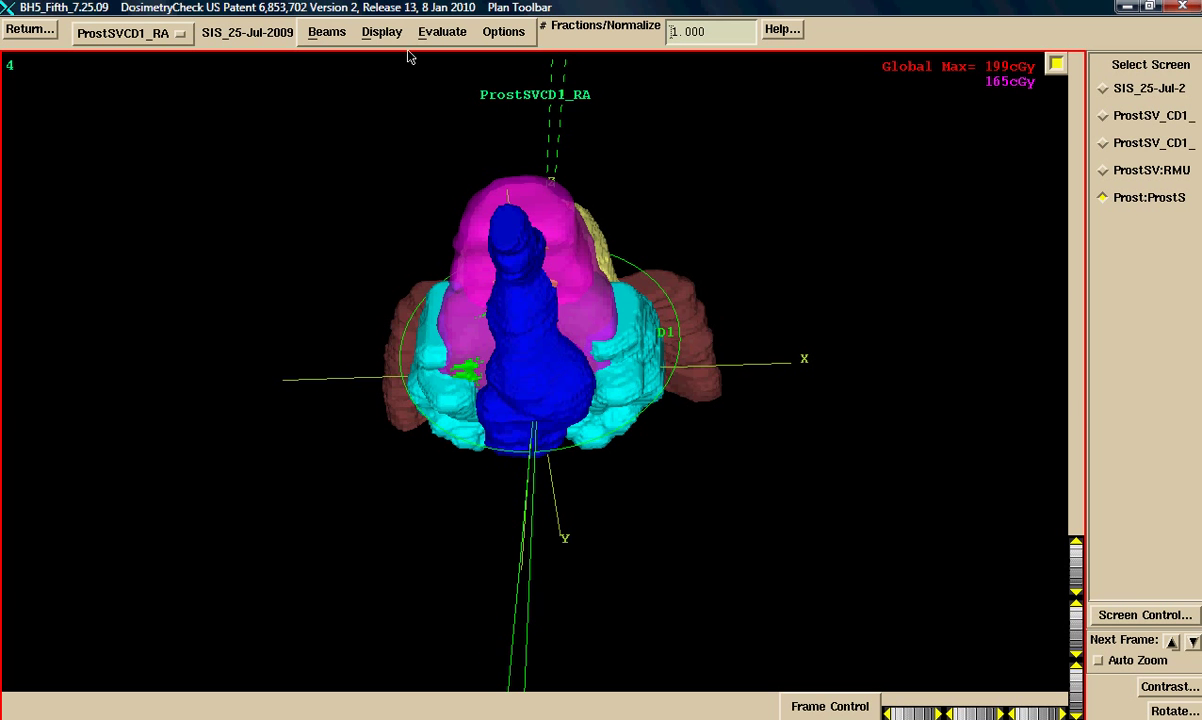
left_click(442, 33)
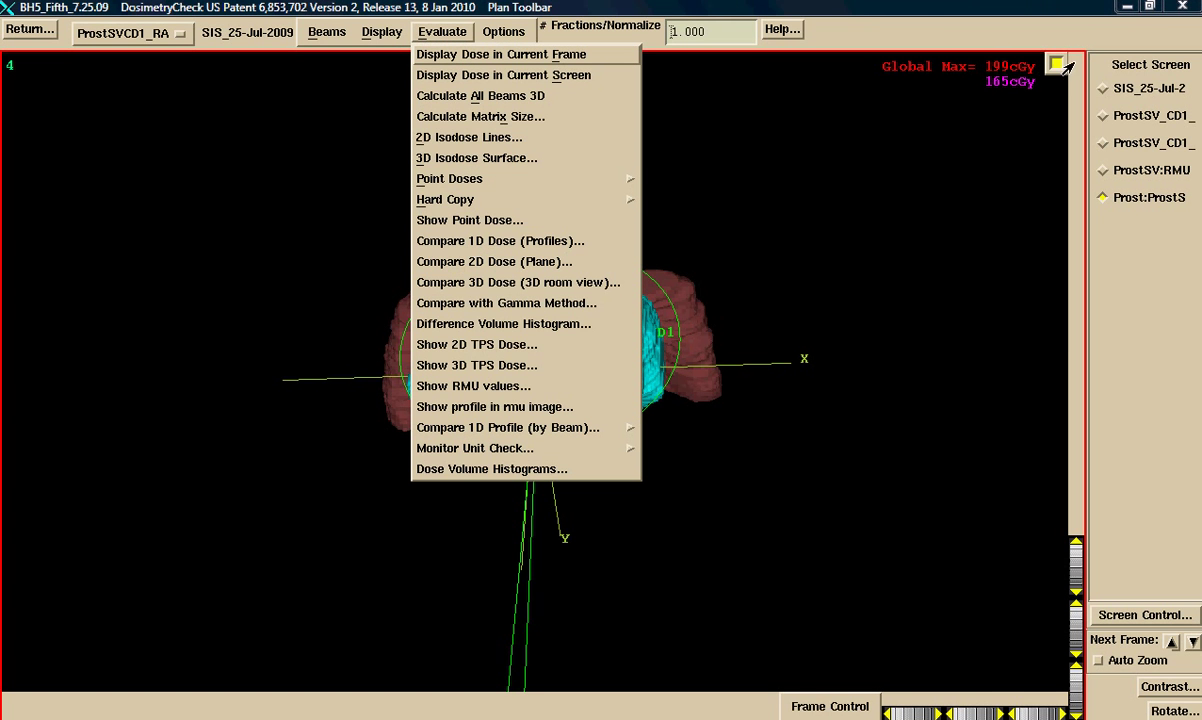
- Plot measured versus planned ProstSVCD1_RA dose profiles along a line on the maximized sagittal view
left_click(503, 75)
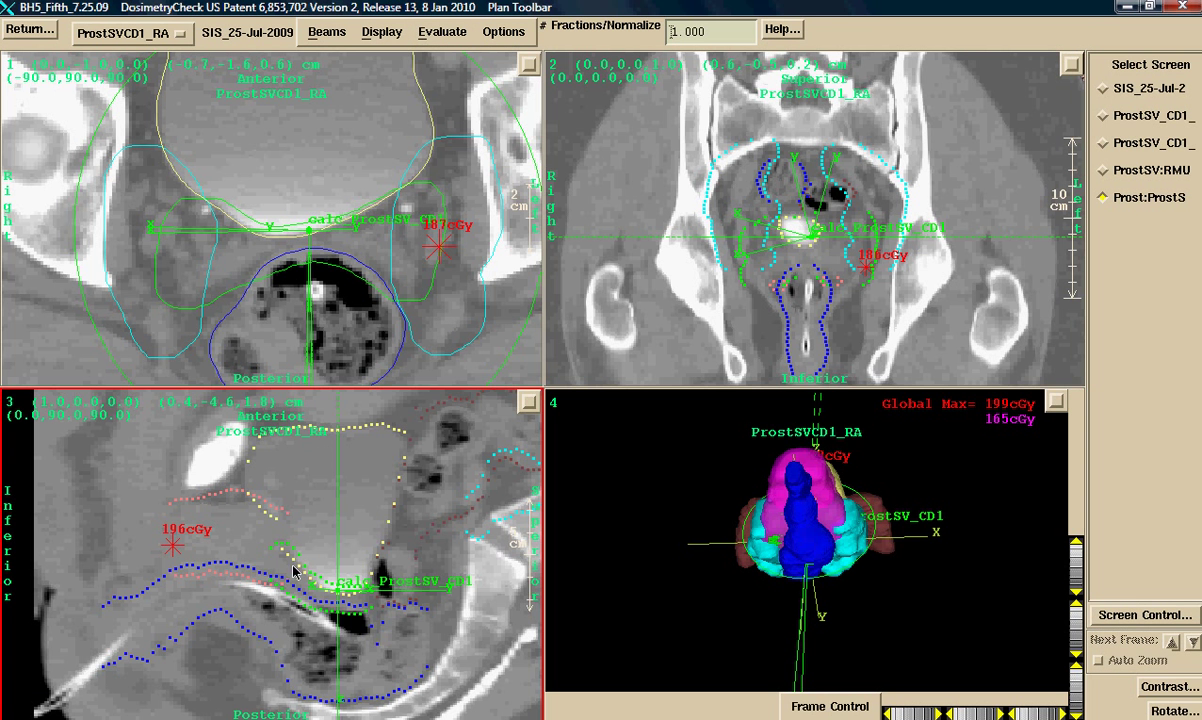
left_click(527, 401)
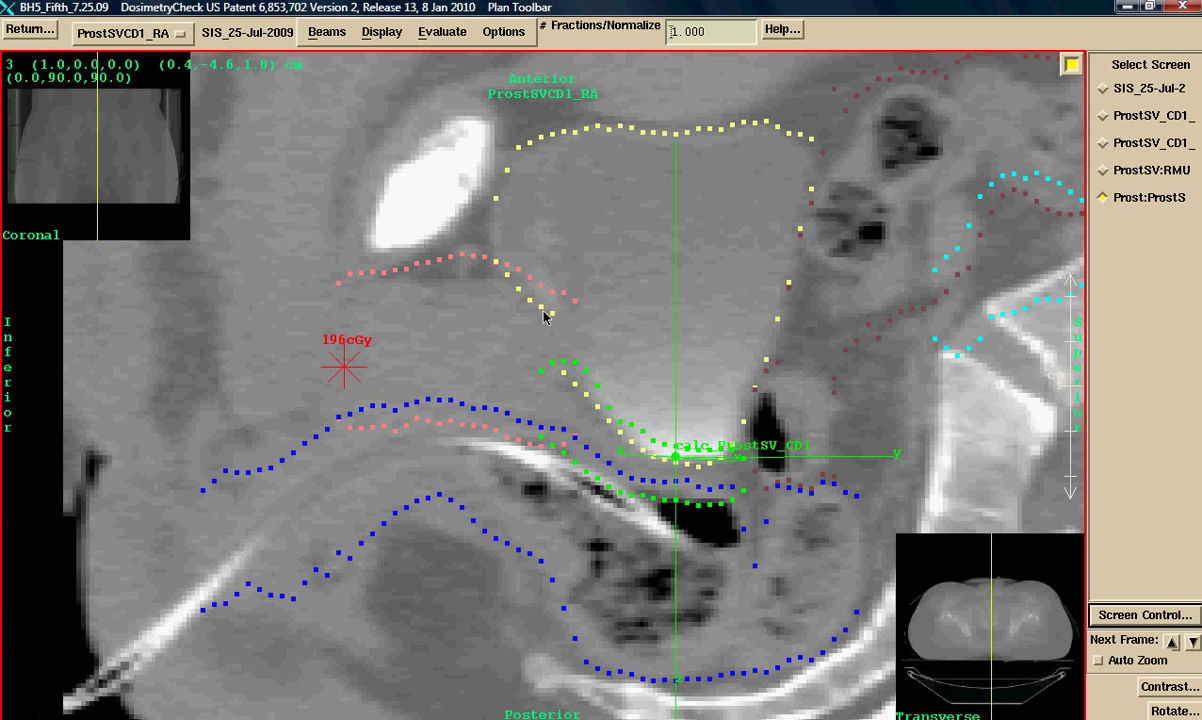
left_click(435, 33)
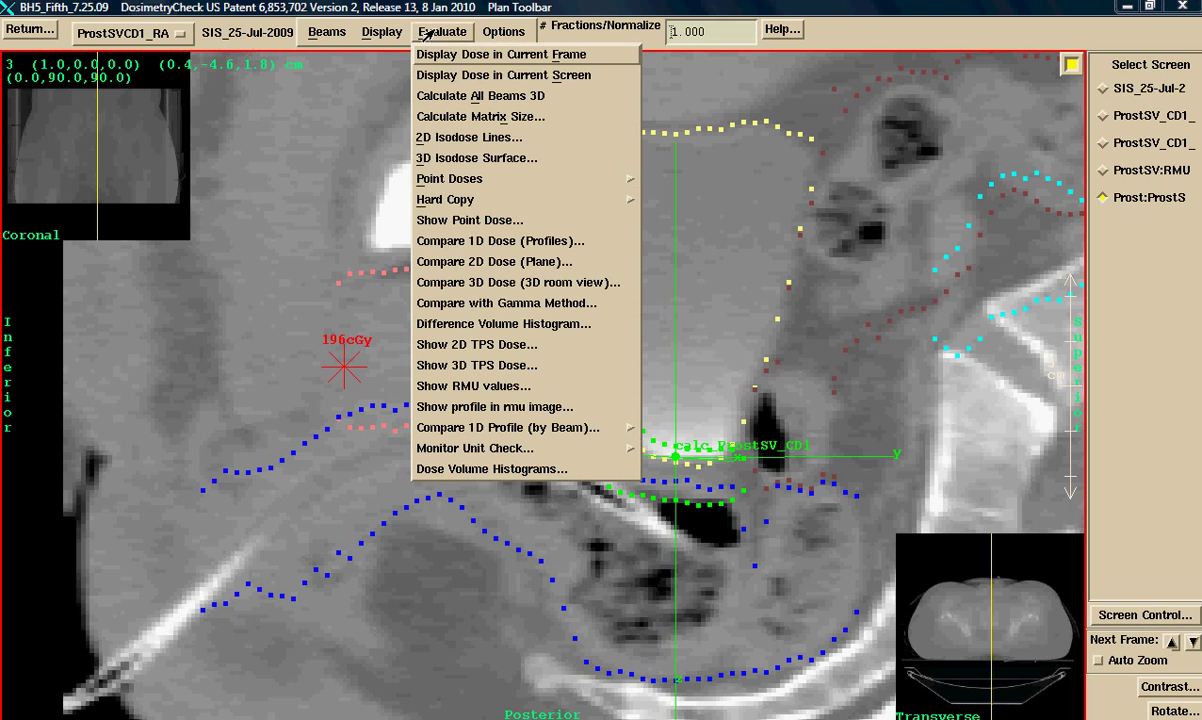
left_click(462, 242)
left_click_drag(485, 140, 815, 32)
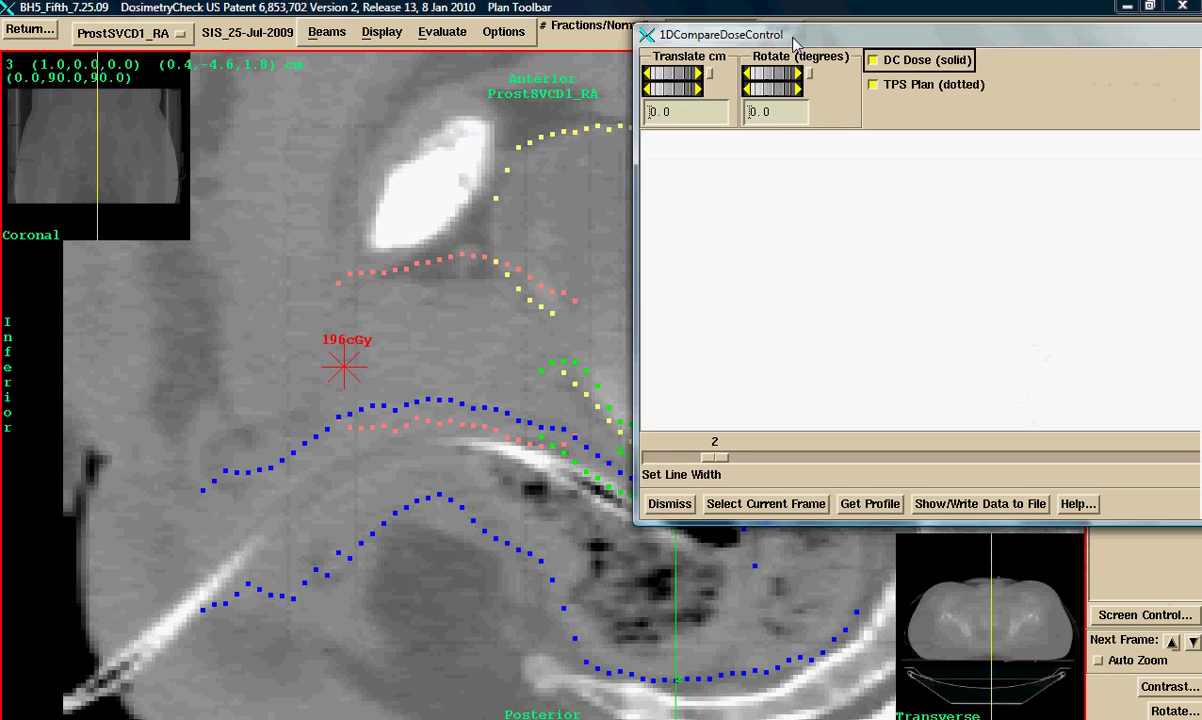
left_click(777, 506)
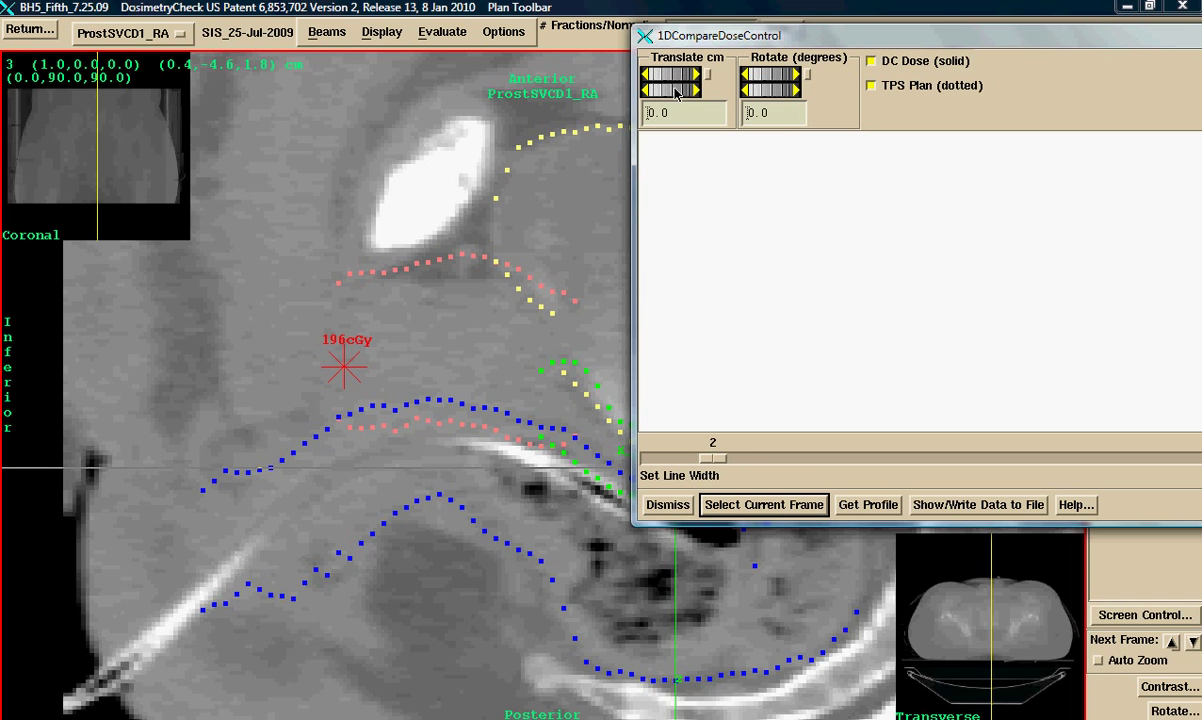
mouse_move(676, 92)
left_mouse_down()
mouse_move(716, 84)
mouse_move(265, 35)
mouse_move(676, 97)
mouse_move(600, 113)
left_mouse_up()
left_click(870, 507)
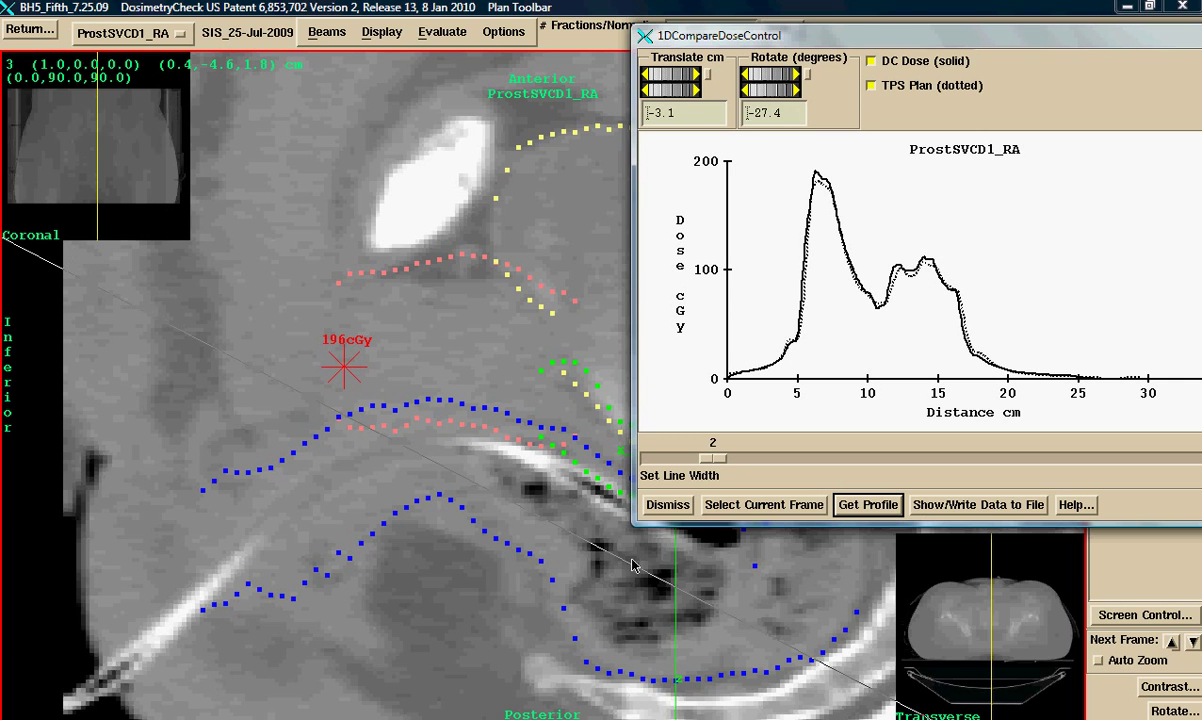
- Dismiss the 1D dose profile comparison and bring up the Evaluate menu
left_click(668, 503)
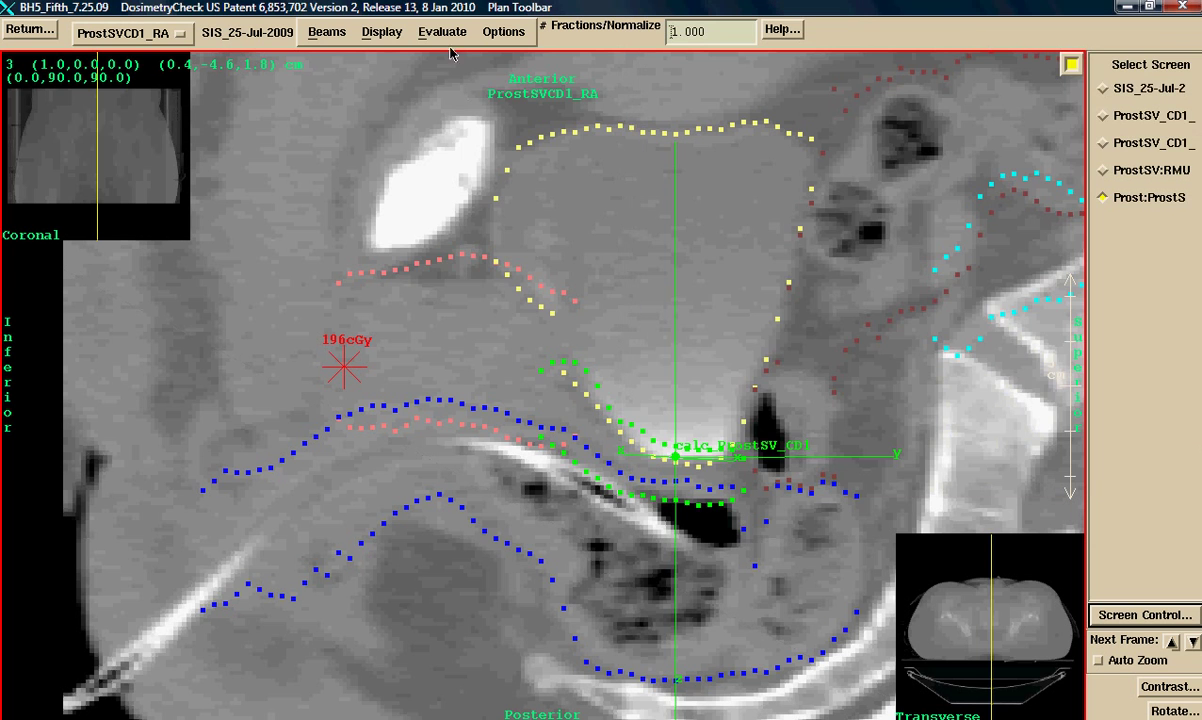
left_click(443, 33)
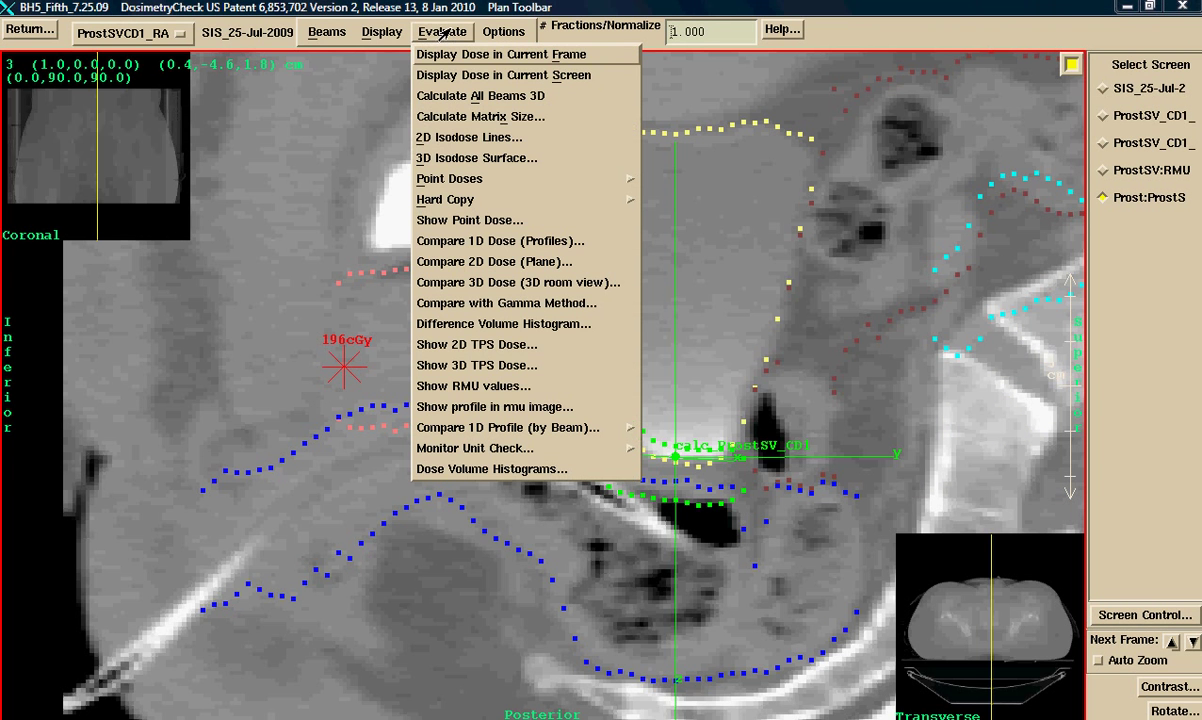